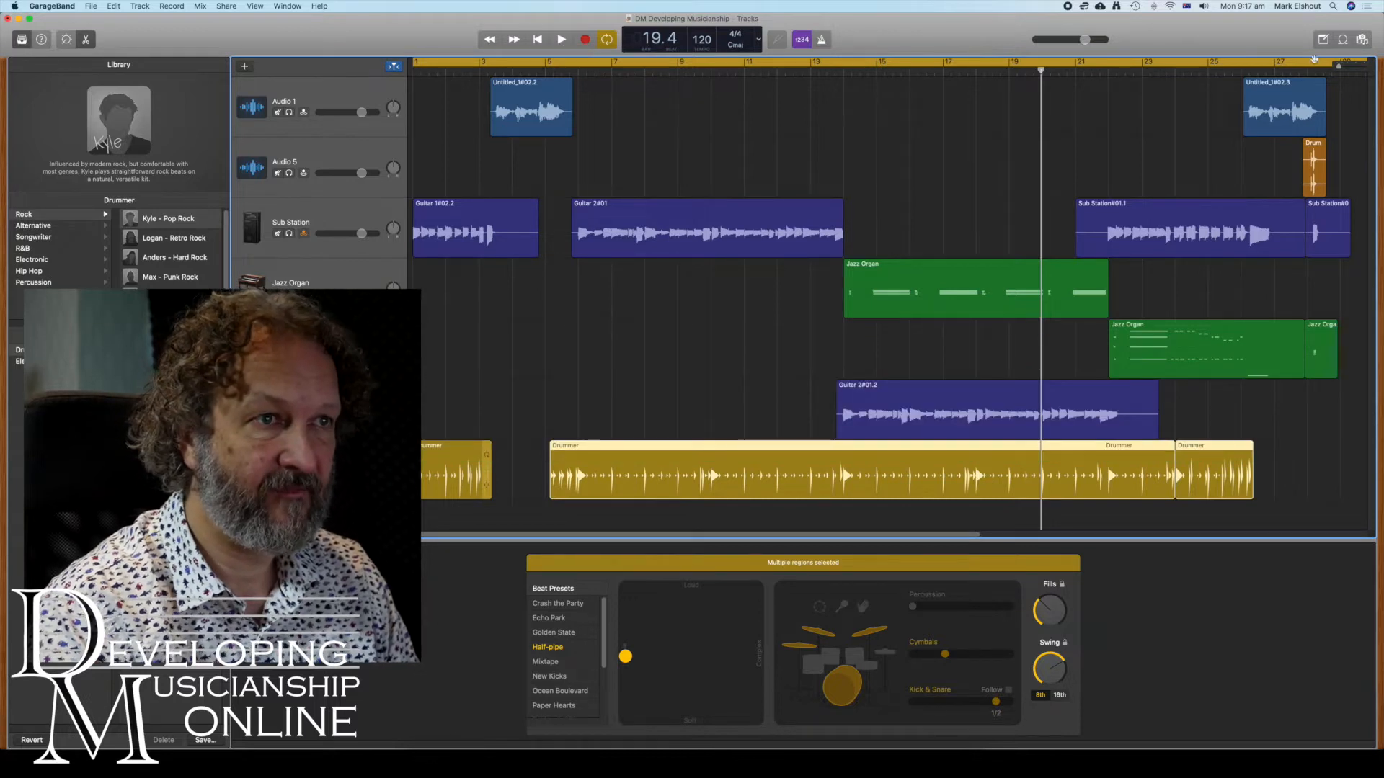
Cycle bars 1 to 8 and play back the opening section at the current tempo.
scroll(841, 93, "right", 5)
left_click_drag(1174, 70, 538, 86)
left_click(562, 40)
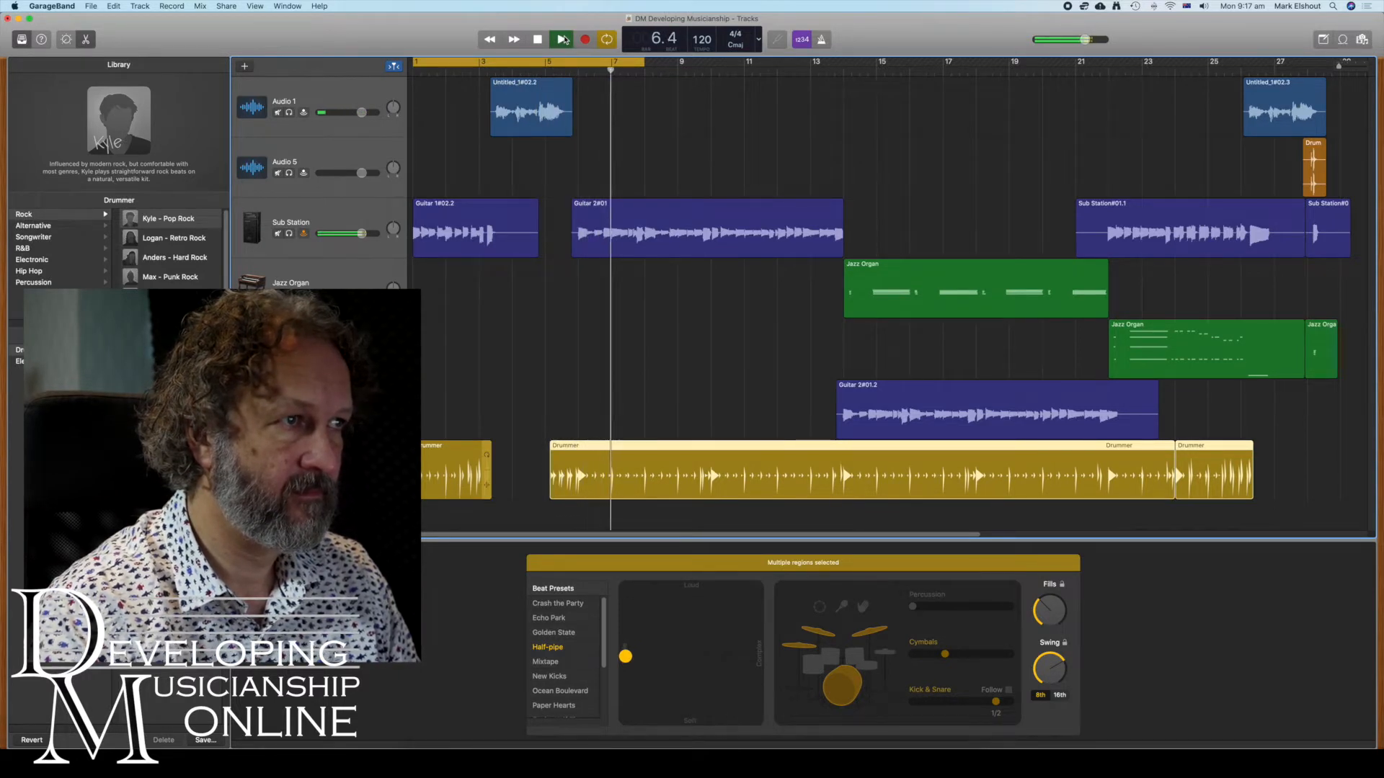
left_click(564, 40)
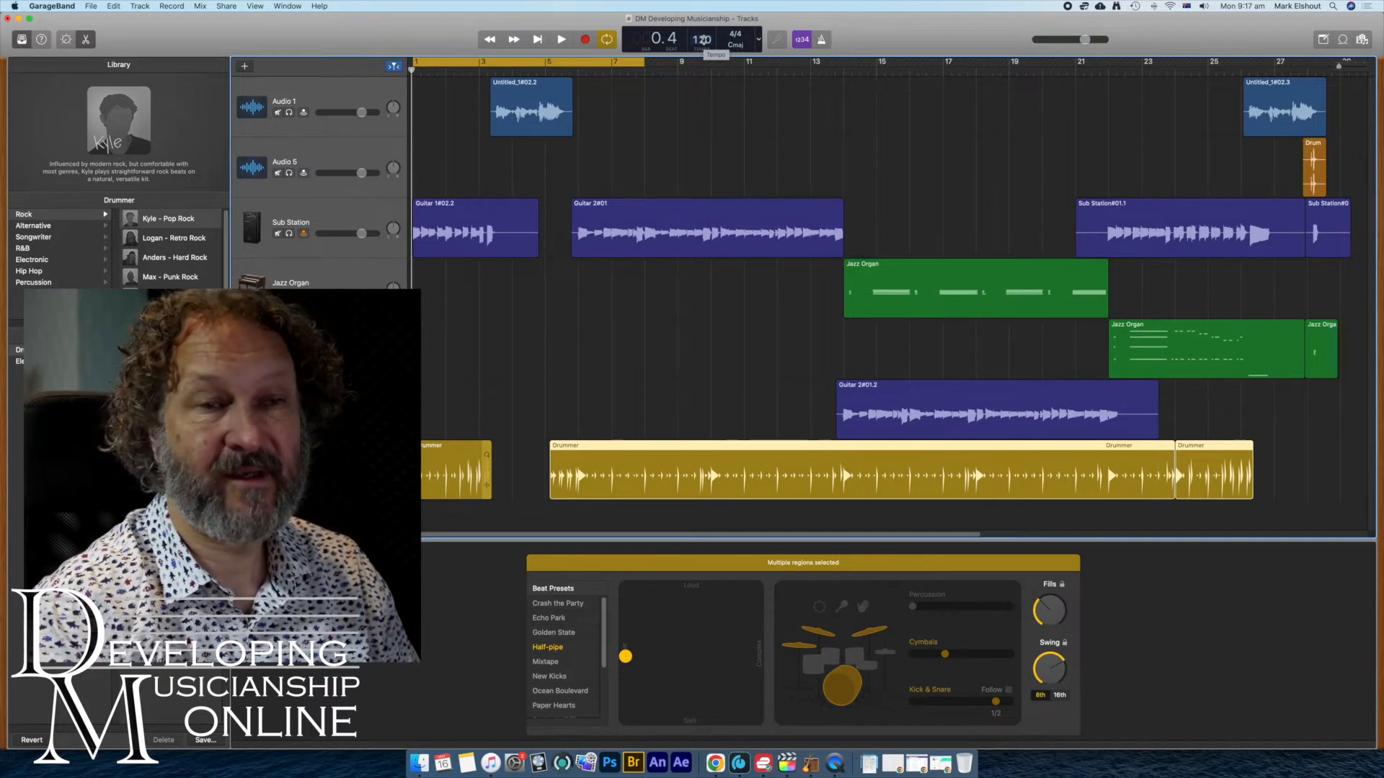
Raise the project tempo to 150 and play the cycled opening section.
left_click_drag(702, 40, 709, 10)
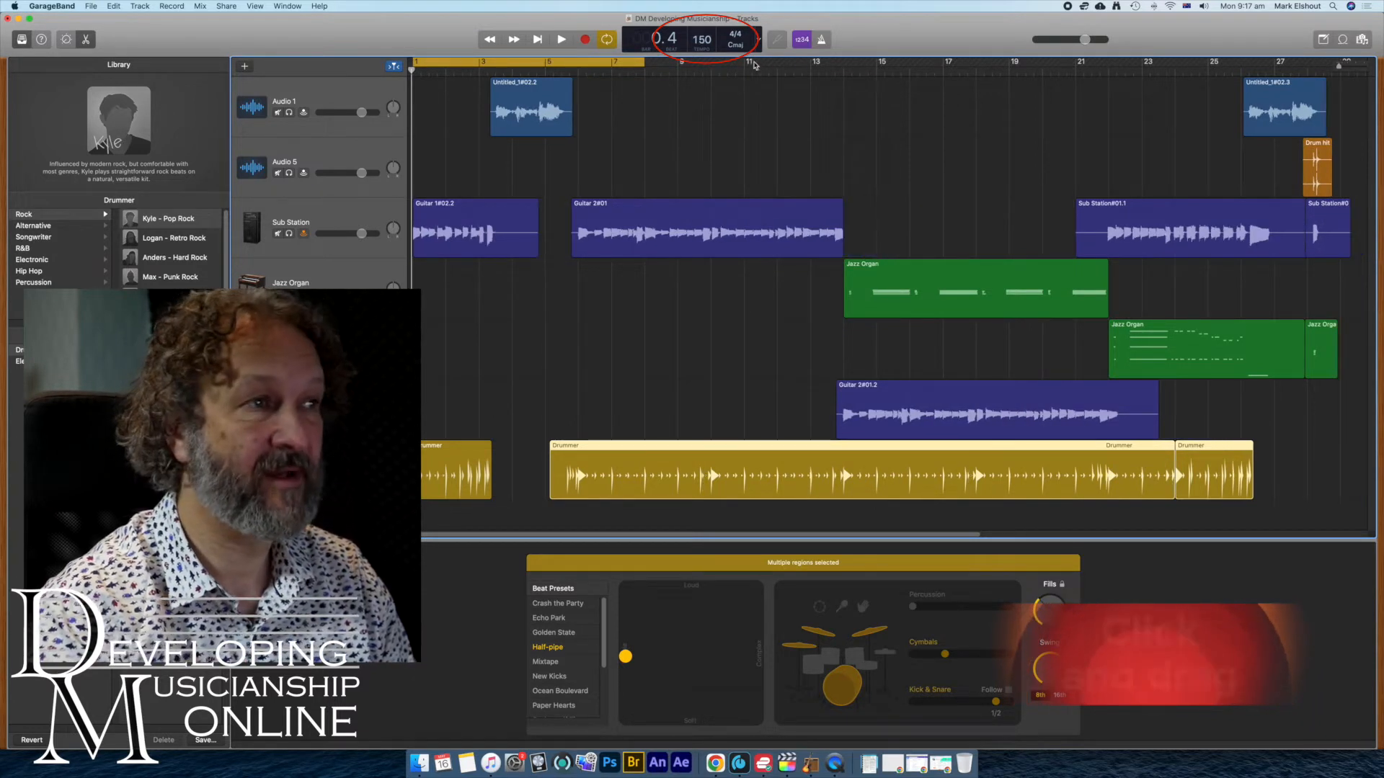
left_click(563, 40)
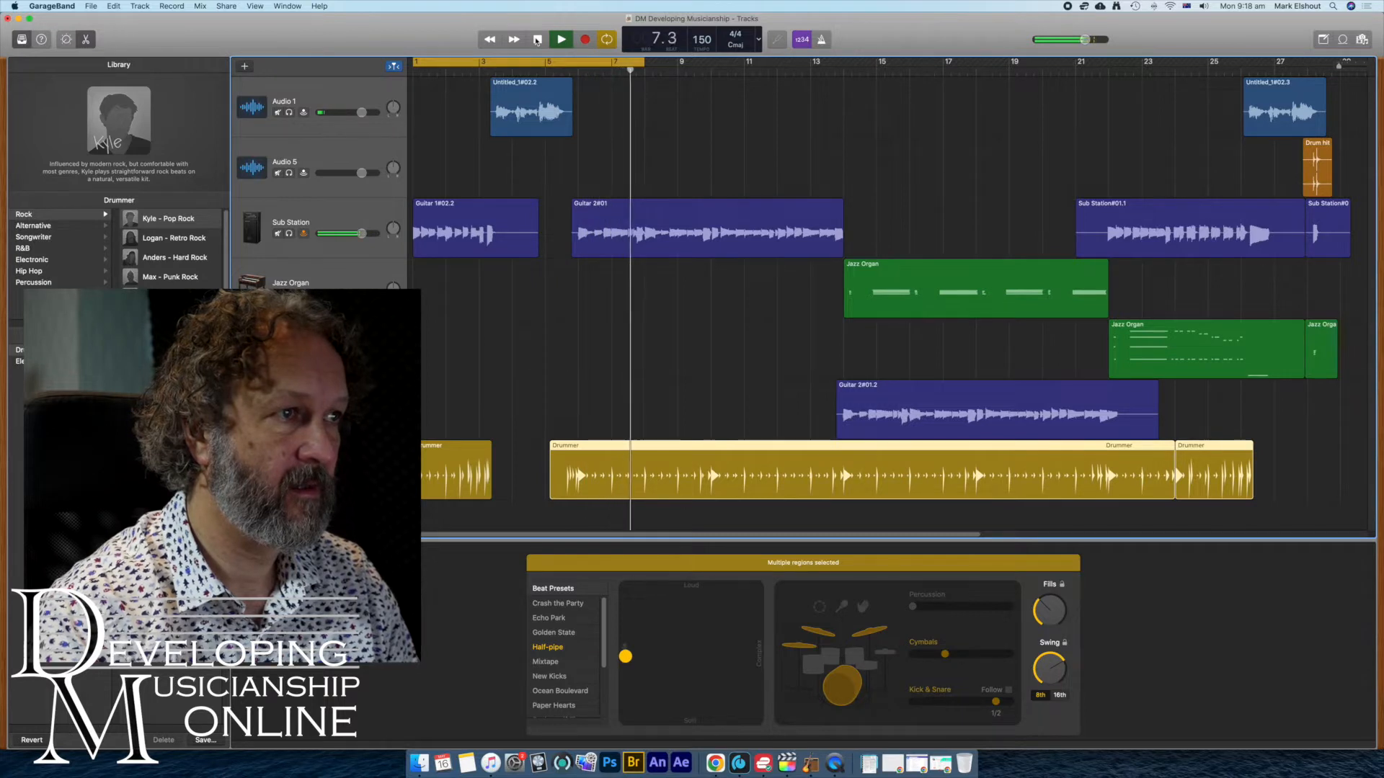
left_click(536, 40)
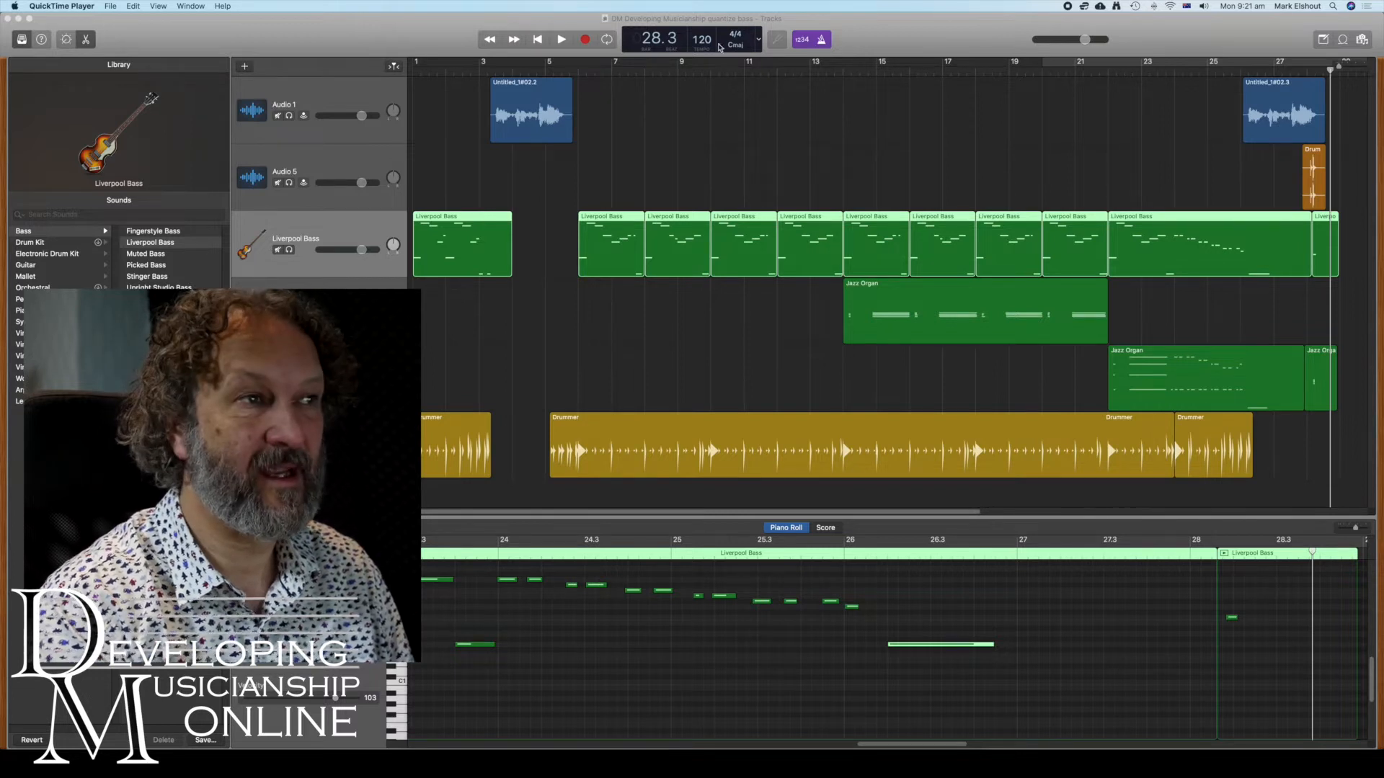
Set the tempo of the Liverpool Bass version to 150, cycle bars 1 to 10, and play that section.
left_click_drag(705, 45, 706, 19)
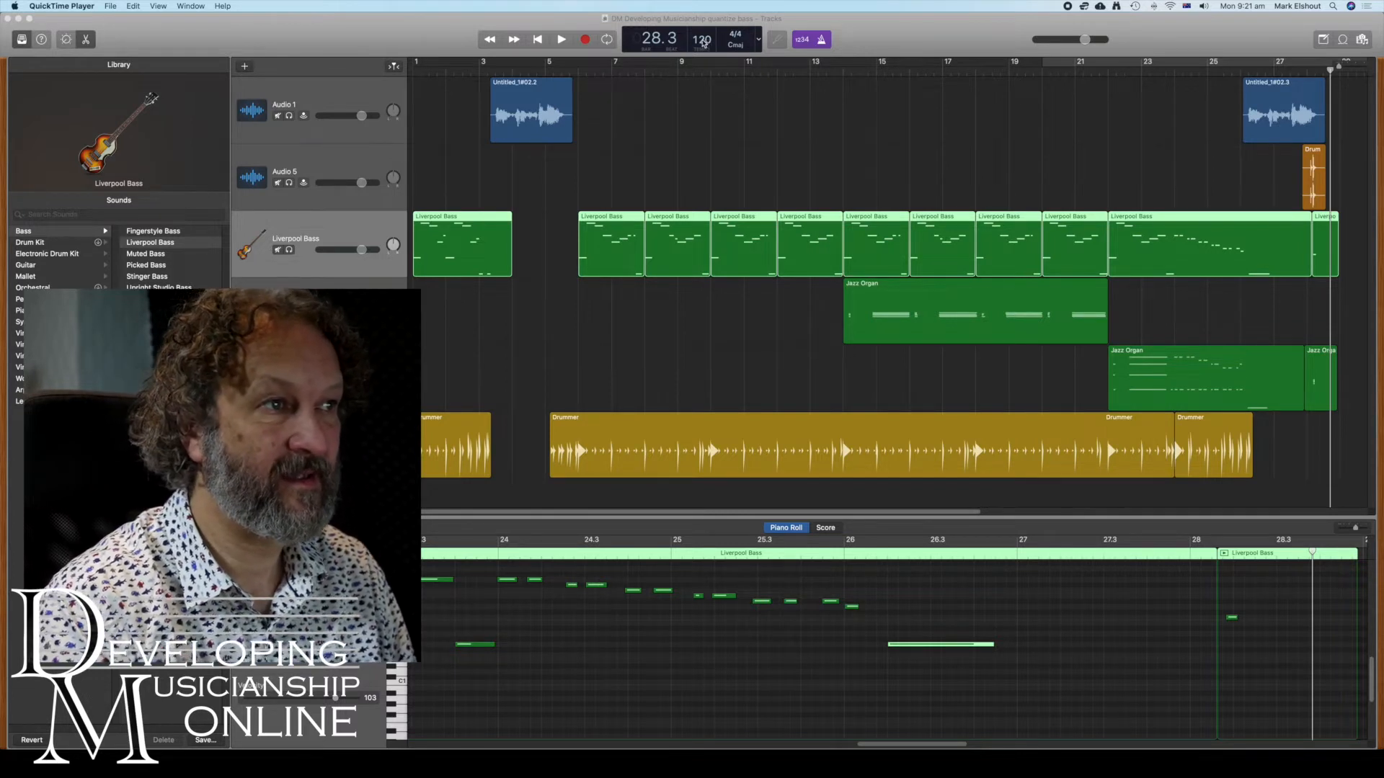
mouse_move(706, 13)
left_mouse_down()
mouse_move(707, 24)
mouse_move(709, 7)
left_mouse_up()
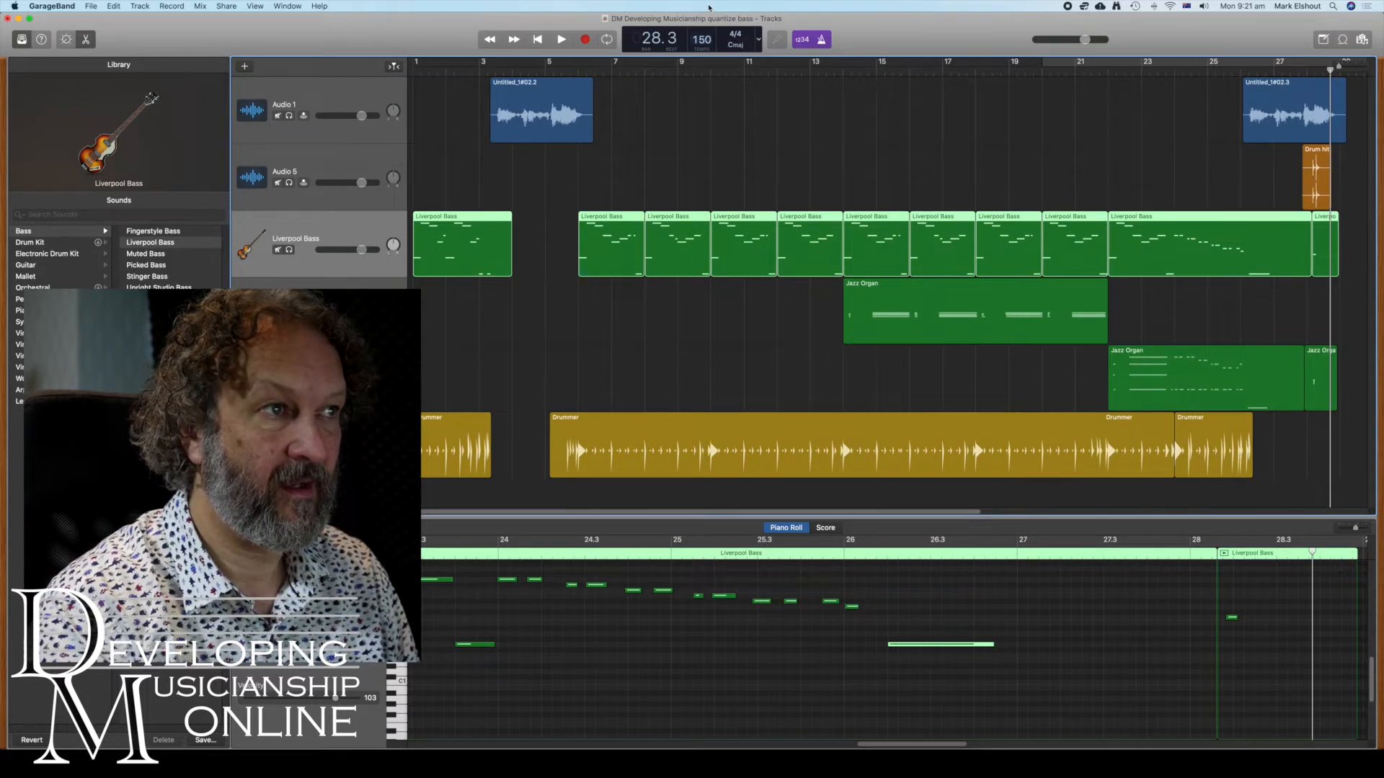
left_click(537, 39)
key("c")
left_click(561, 39)
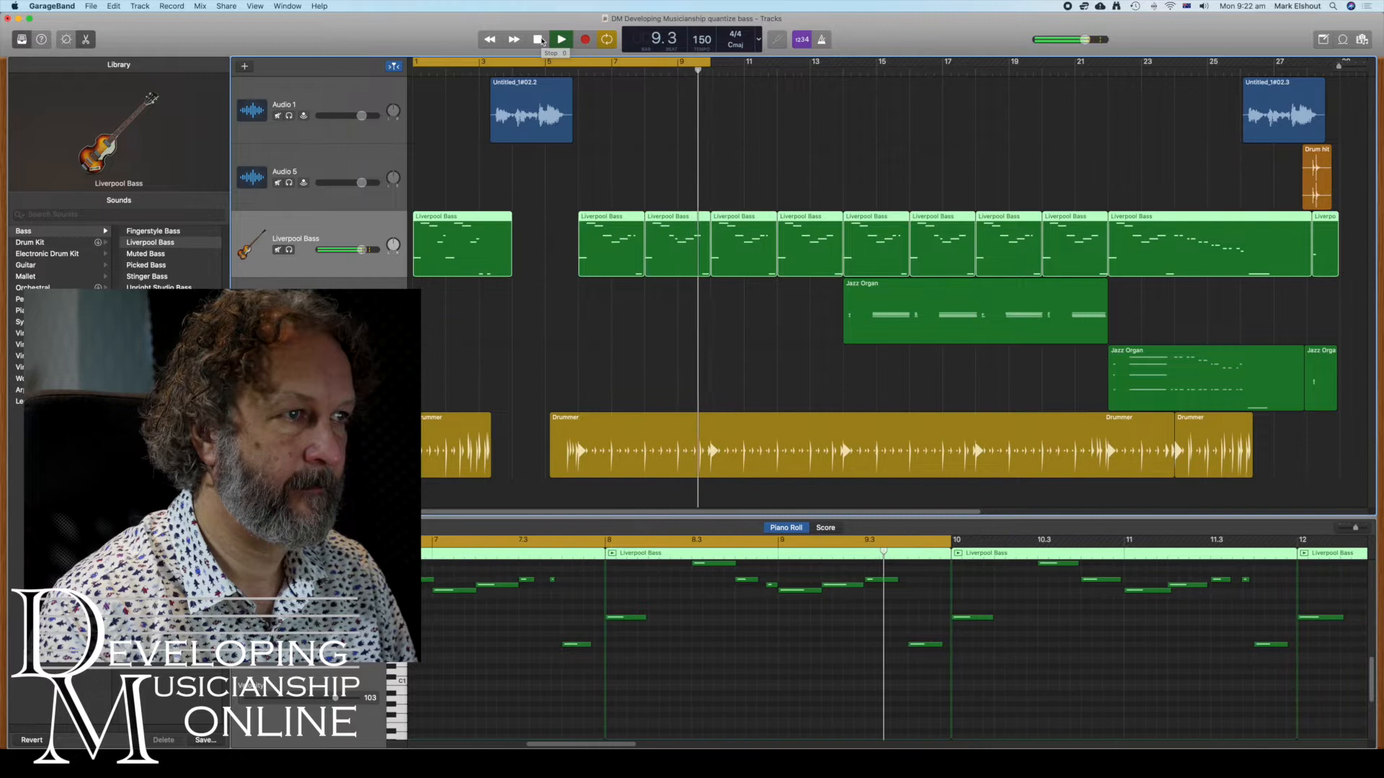
left_click(538, 40)
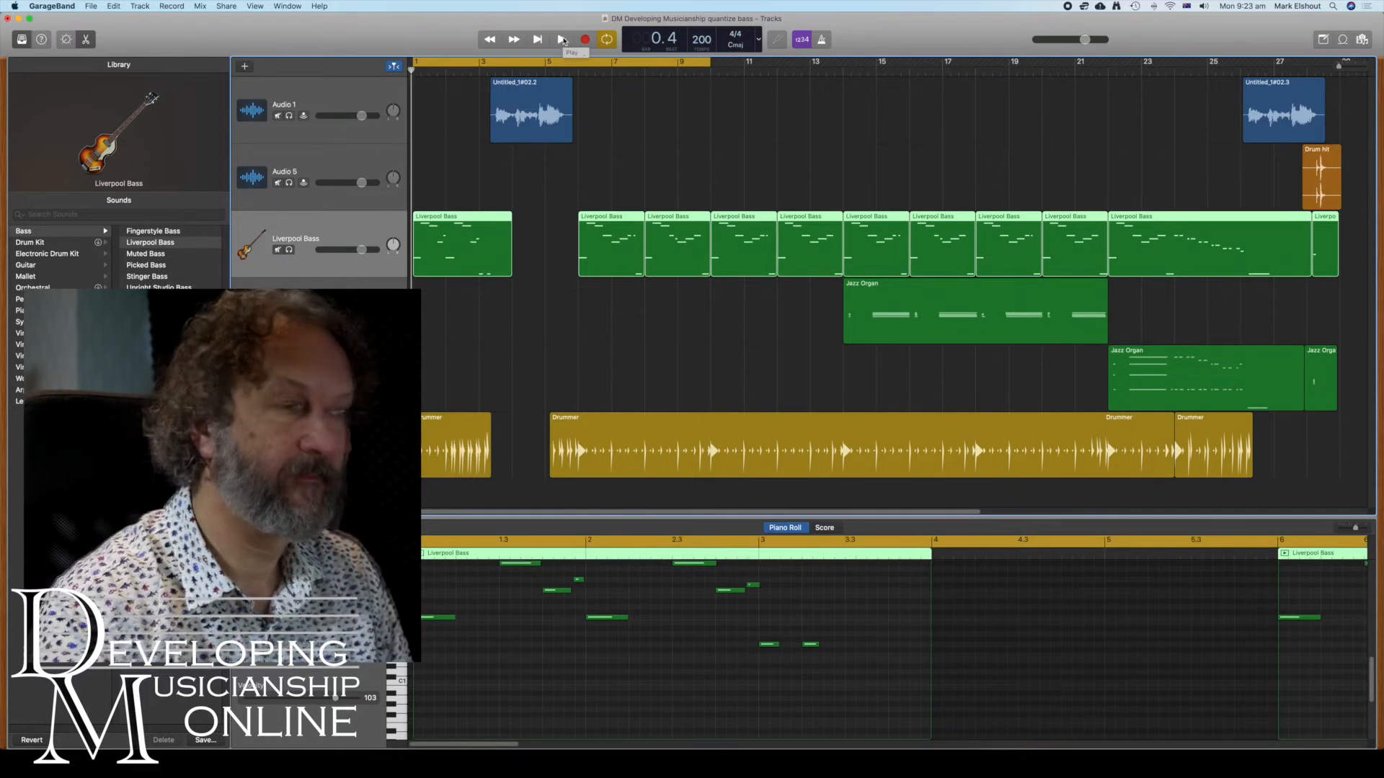
Play the opening at tempo 200, and cycle bars 22 to about 29 to hear the ending at that speed.
left_click(563, 40)
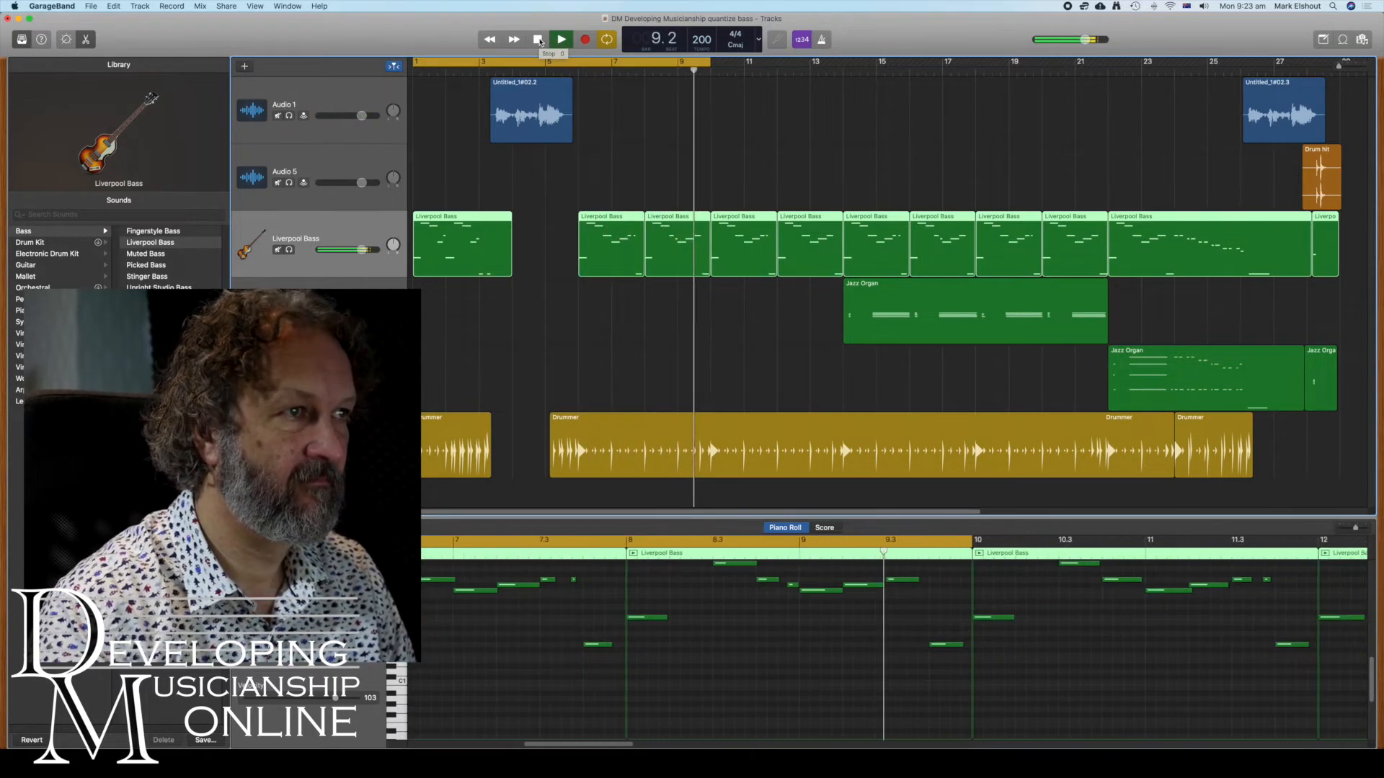
left_click(538, 39)
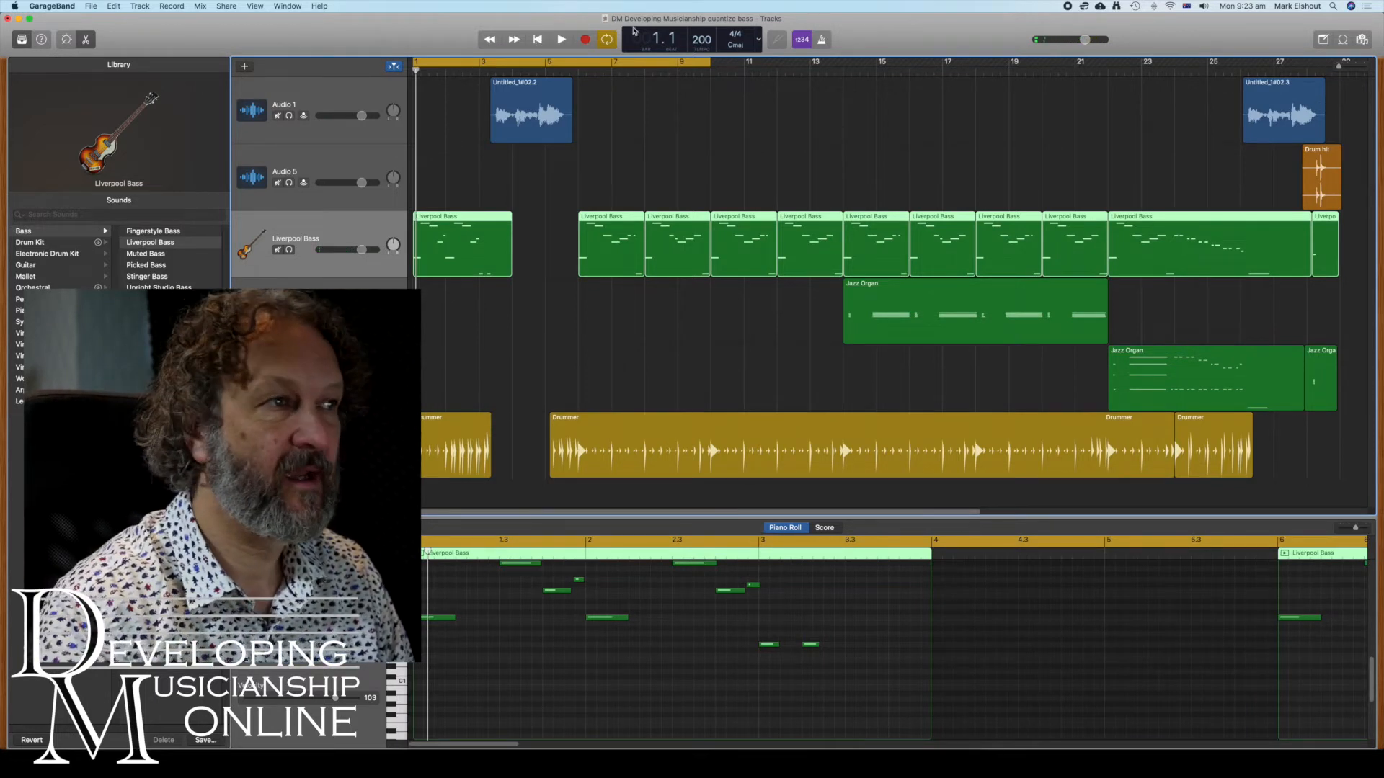
left_click_drag(587, 63, 544, 85)
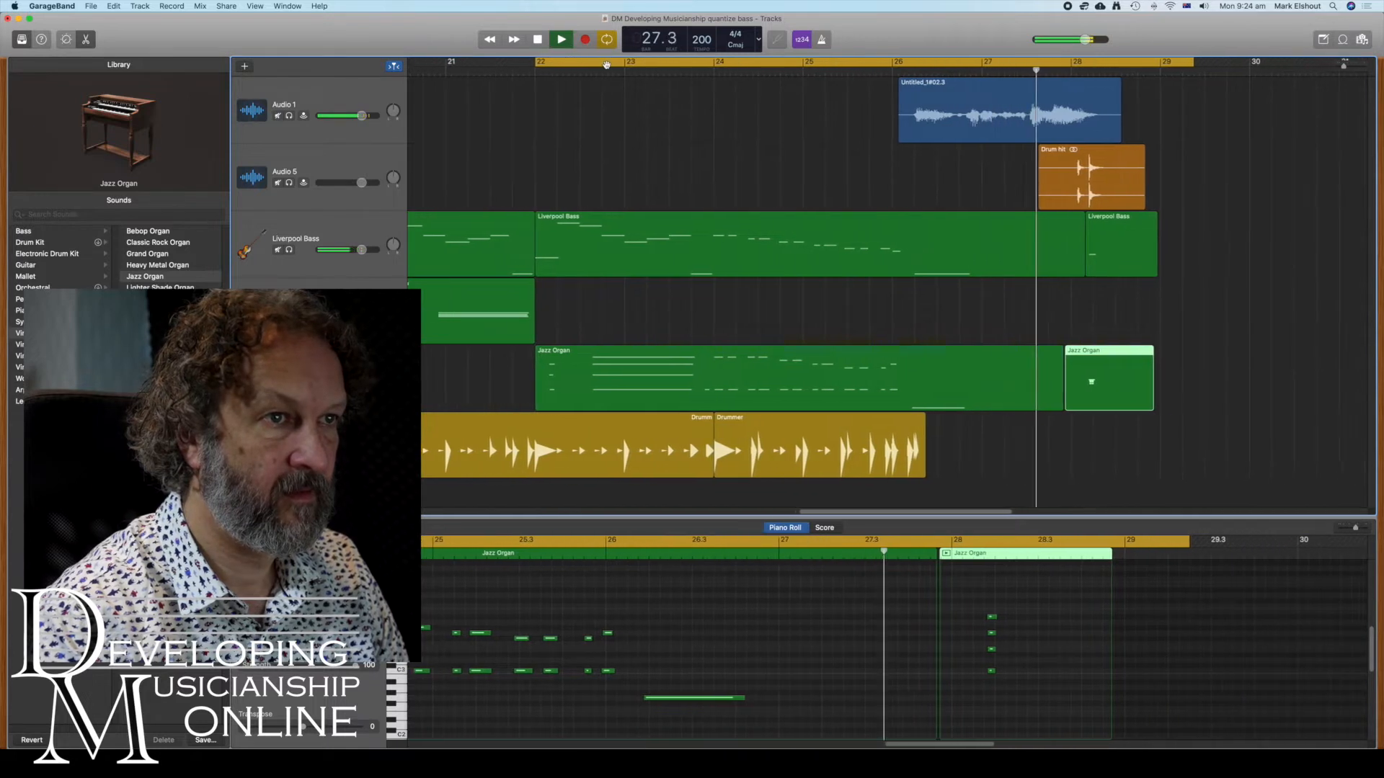
key("space")
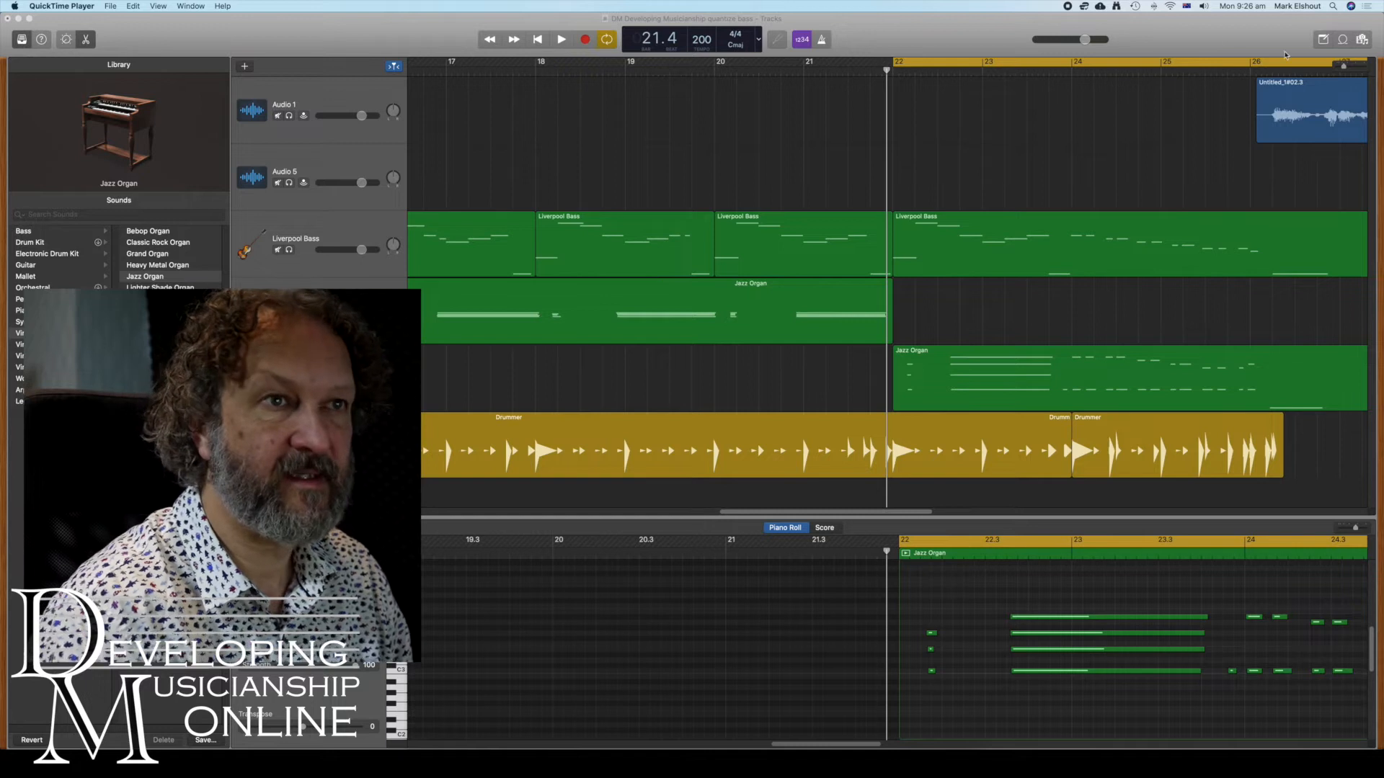
Fit the whole song in the timeline and show the tempo track.
left_click_drag(1344, 67, 1335, 68)
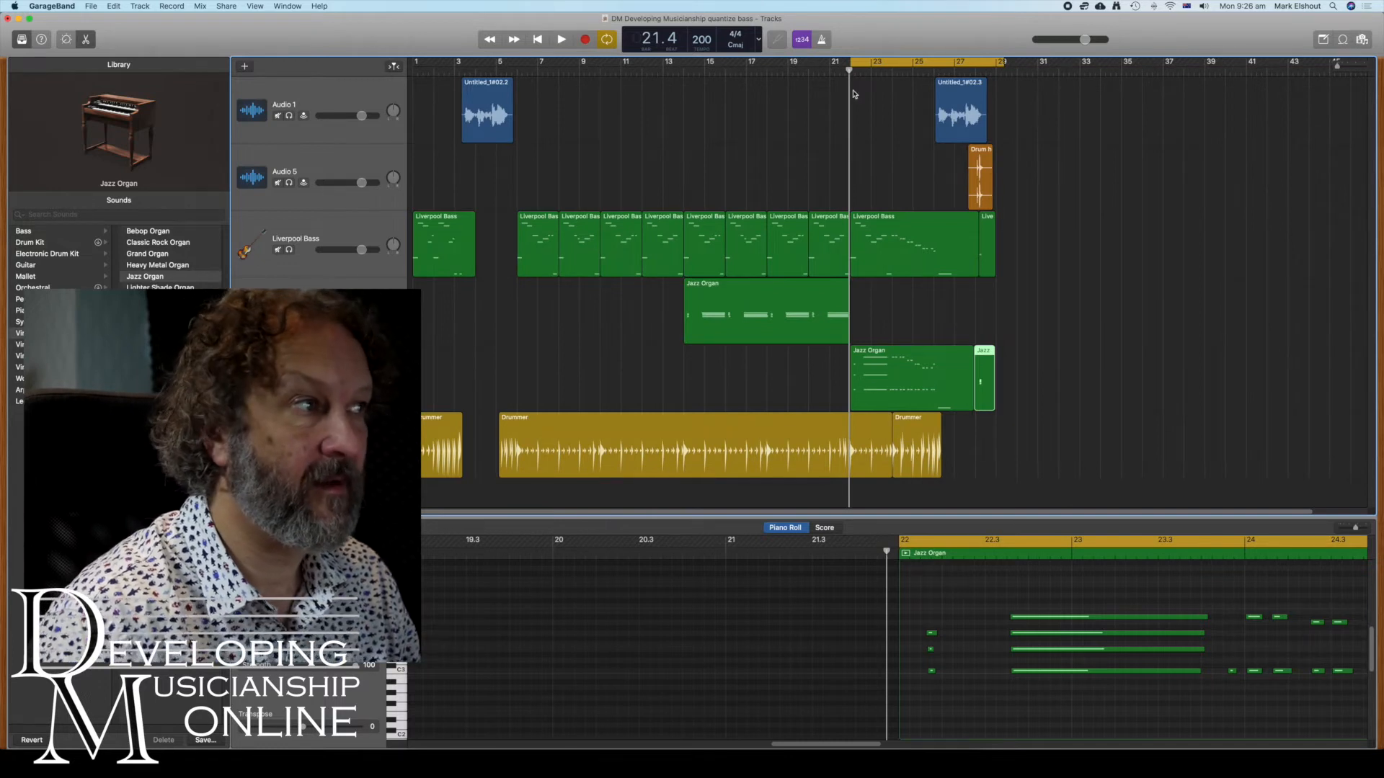
left_click(139, 6)
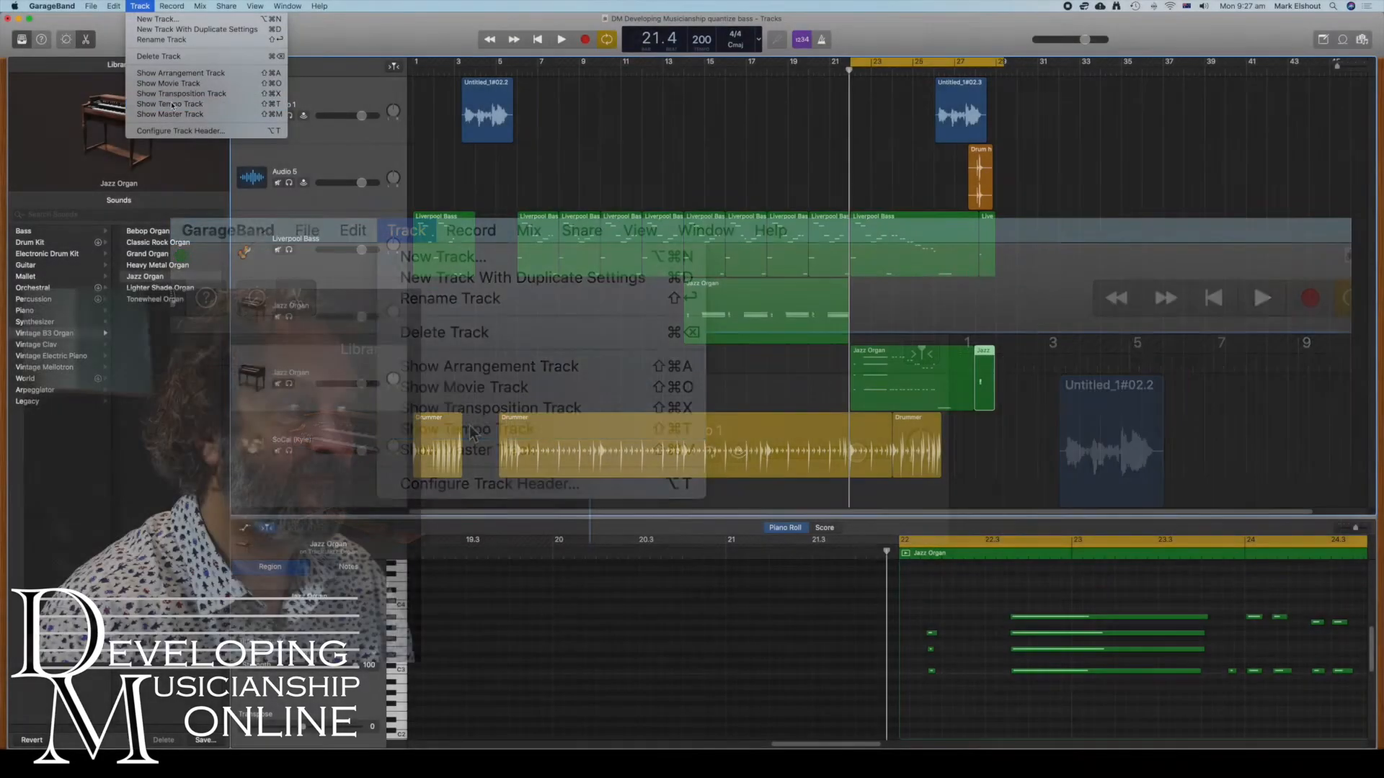
left_click(171, 104)
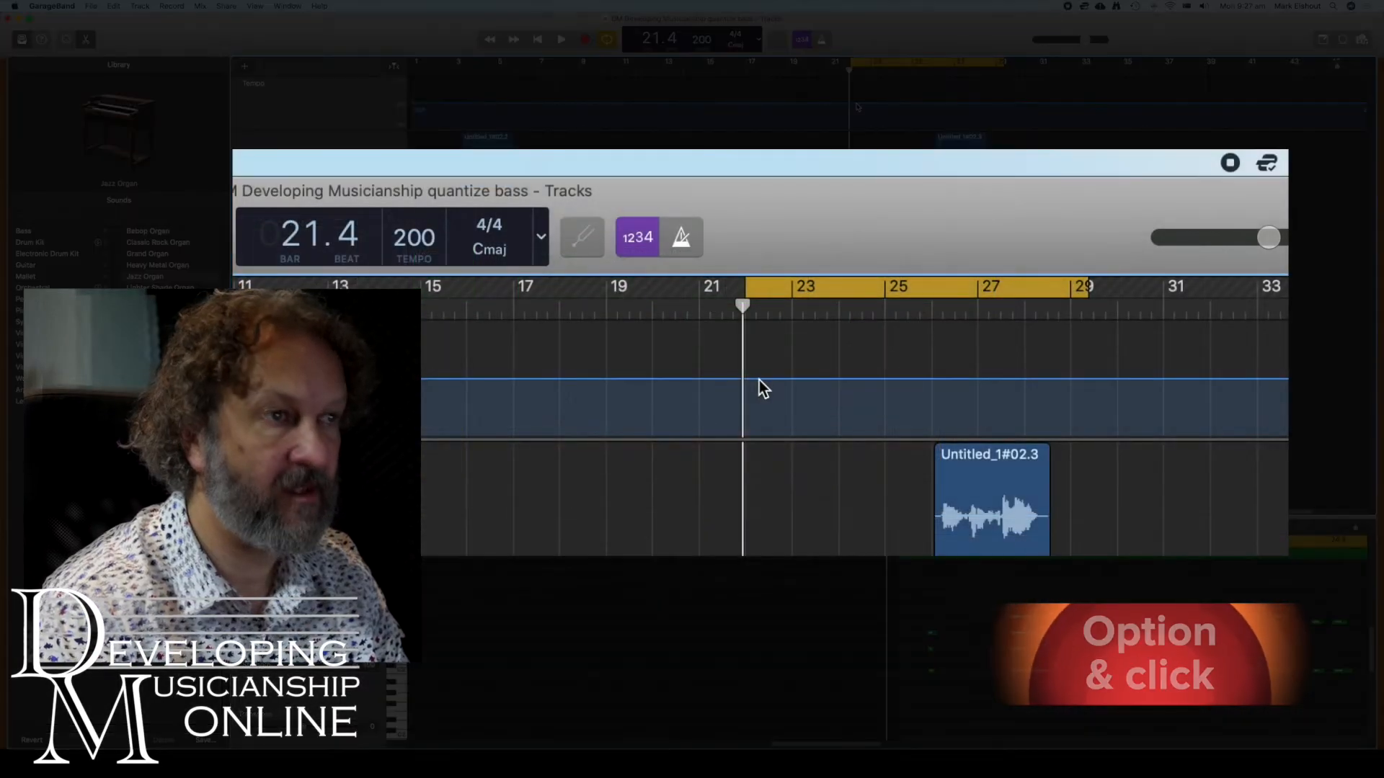
Add tempo points at about bars 22 and 29, and lower the tempo before bar 22 to 120.
left_click(856, 106, "alt")
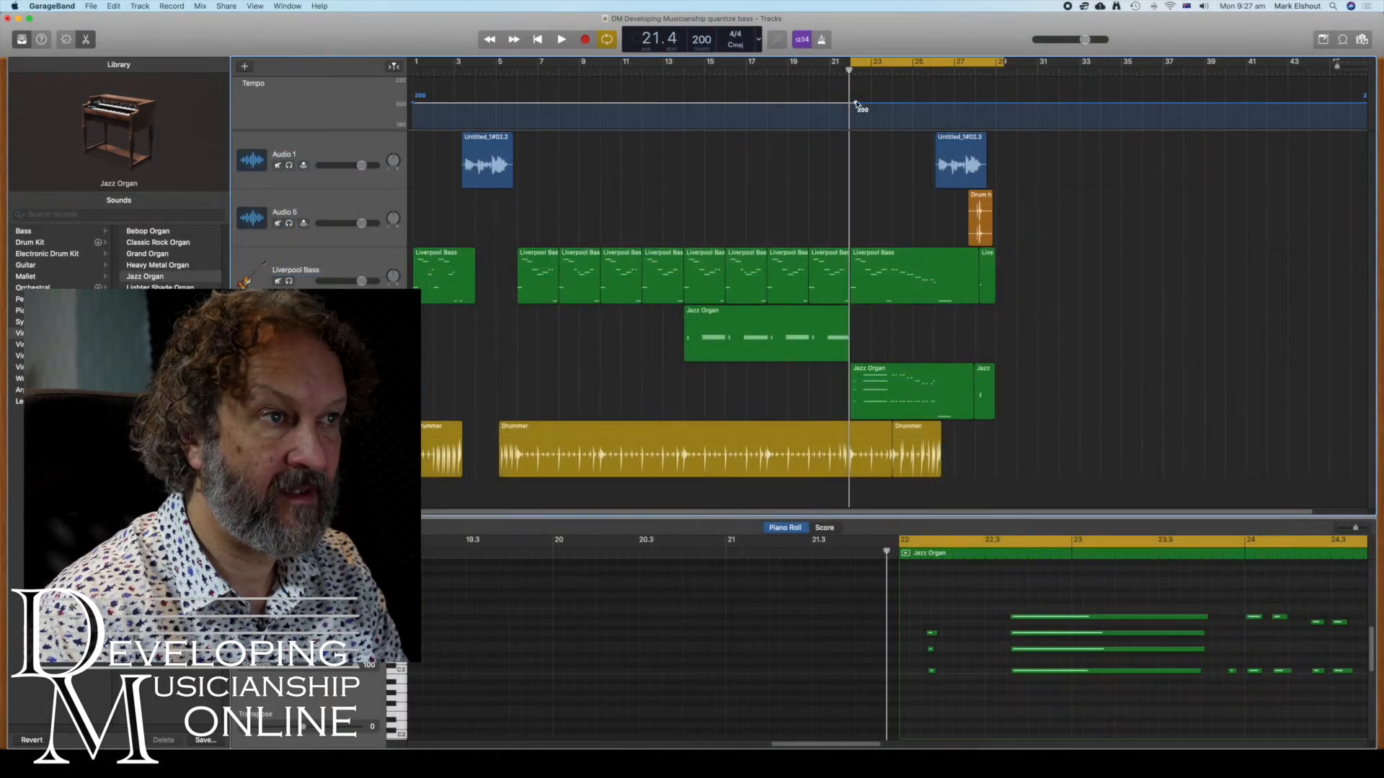
left_click(997, 104, "alt")
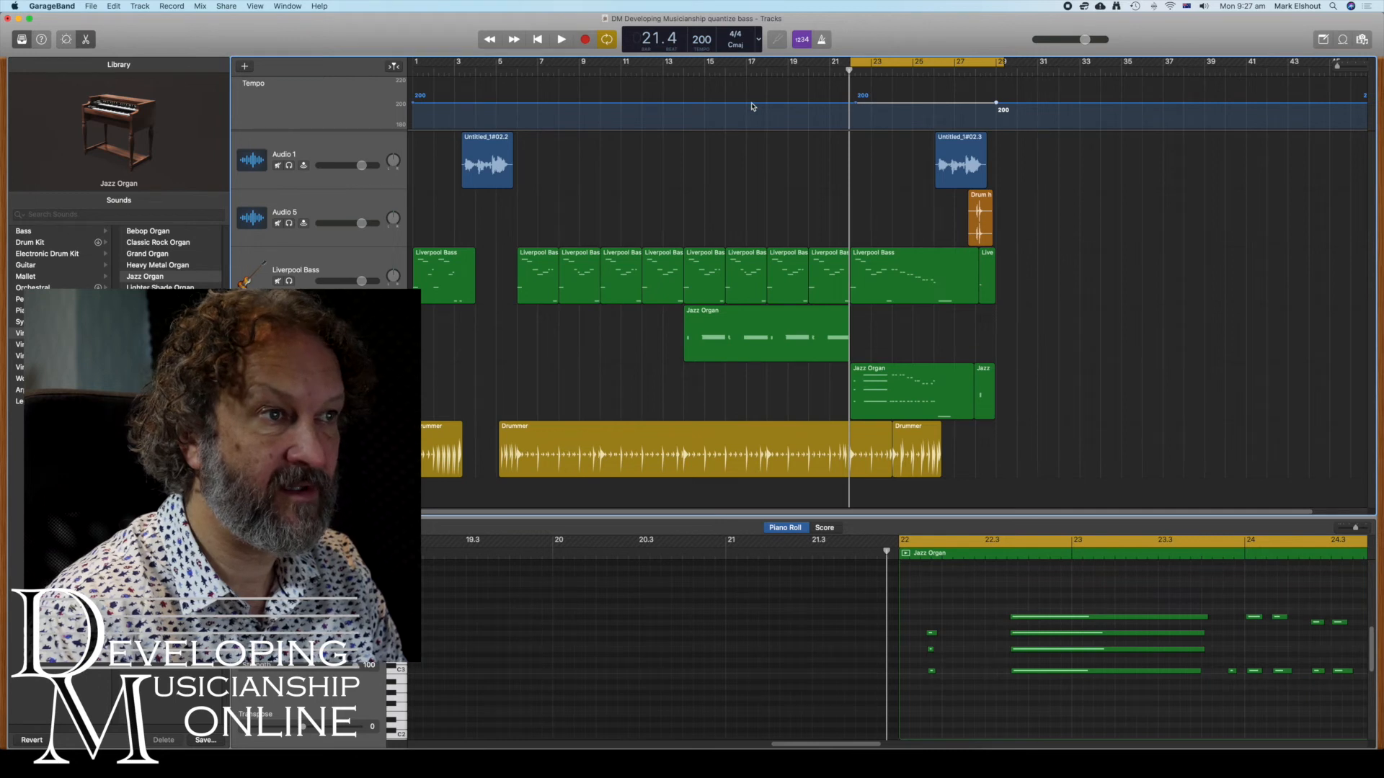
left_click_drag(752, 107, 743, 128)
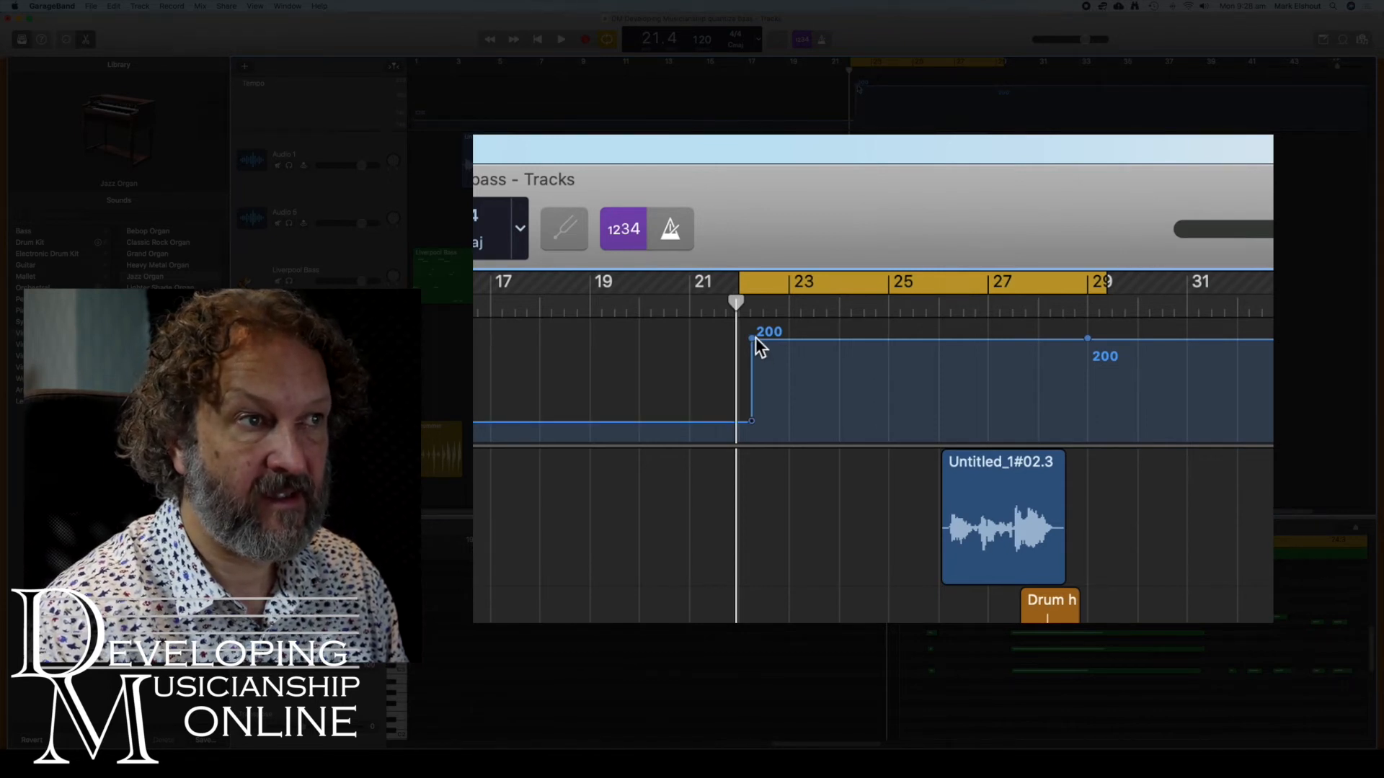
Move the tempo jump at bar 22 to position 26.2.1.1, and try bending the transition leading into it.
left_click_drag(750, 339, 984, 348)
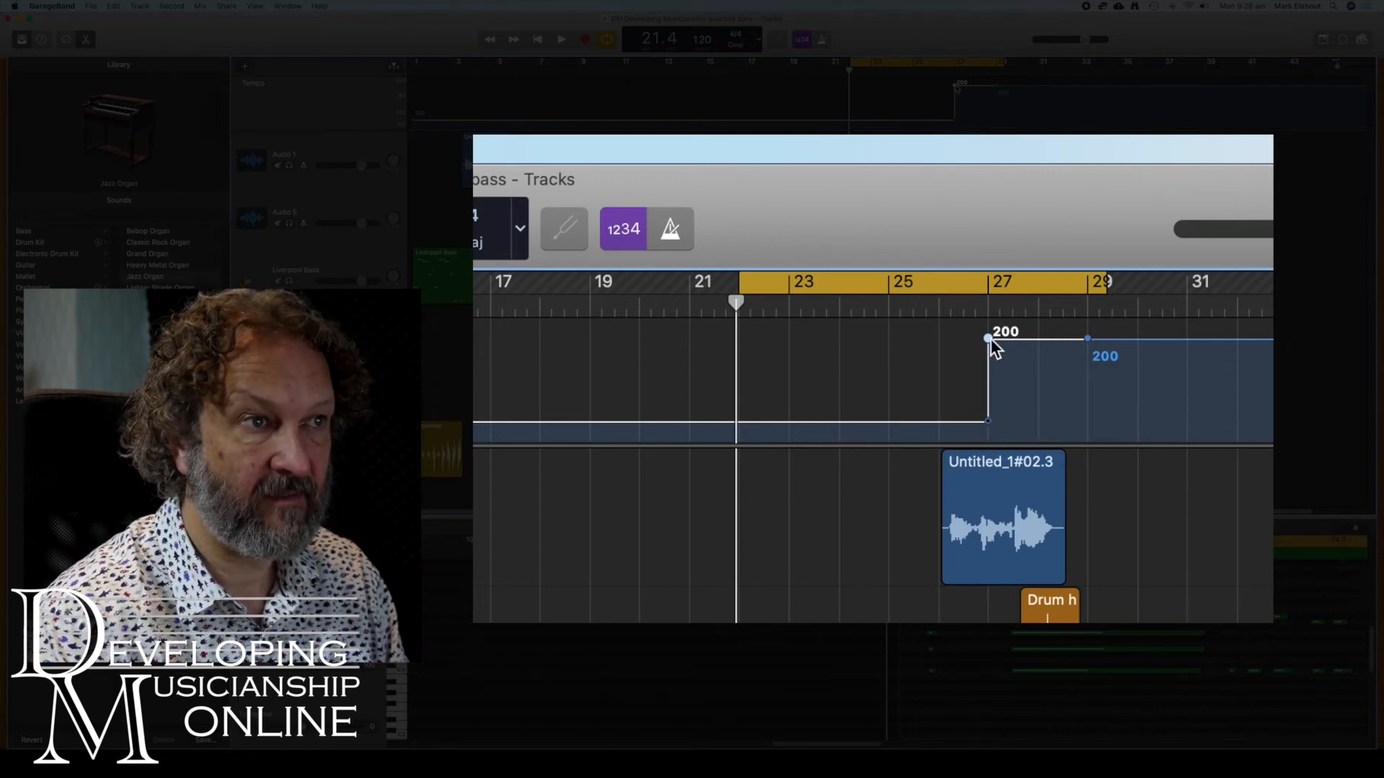
left_click_drag(988, 339, 951, 338)
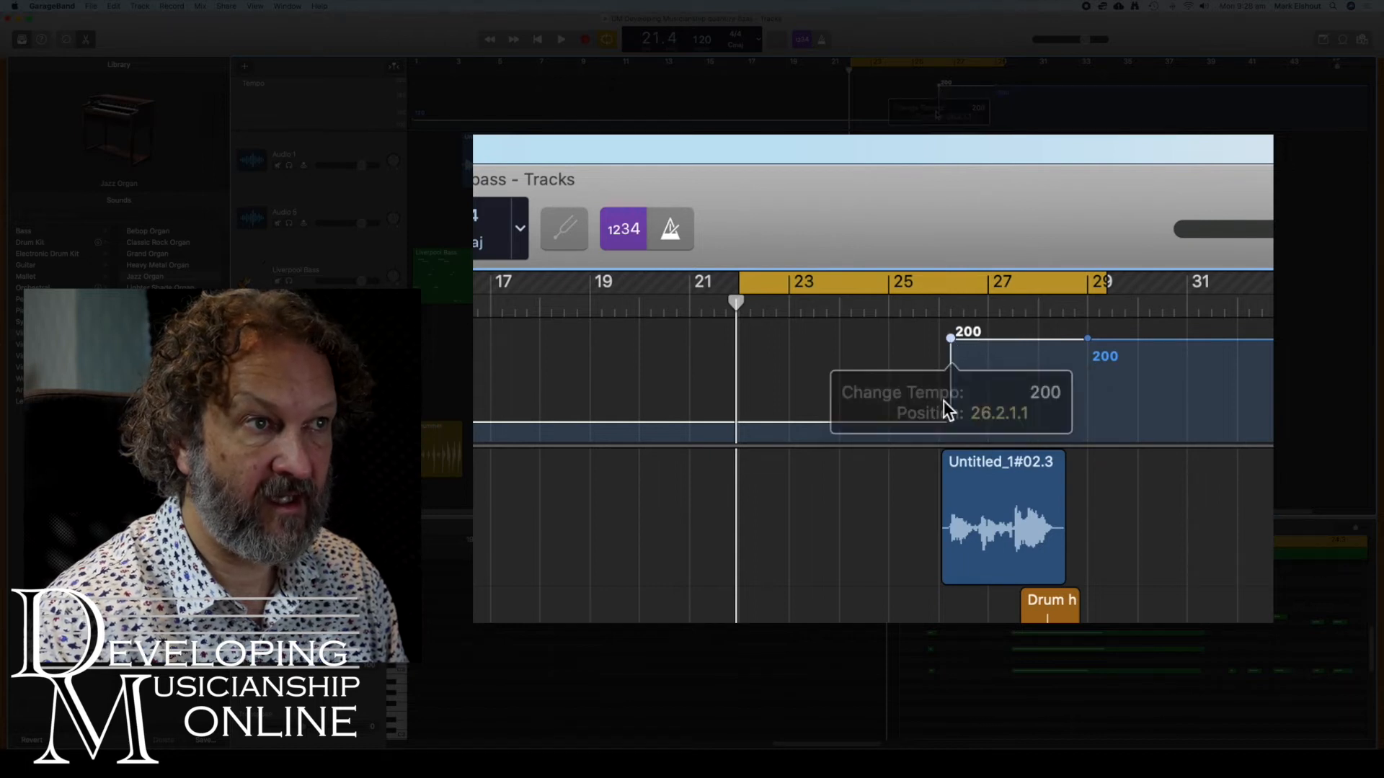
left_click_drag(950, 420, 884, 412)
left_click_drag(912, 119, 955, 138)
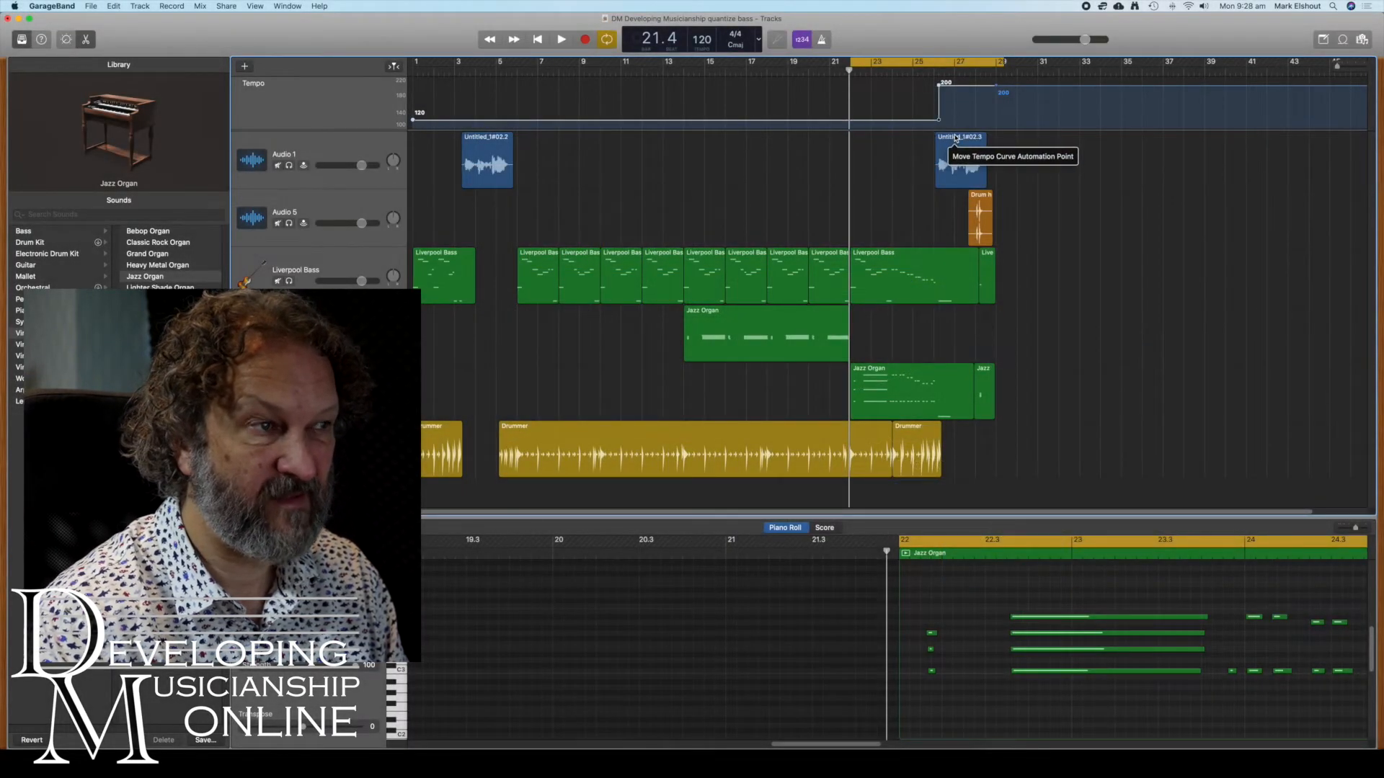
Add a 120 tempo point at bar 22 and shape a gradual curve from it up to the 200 point near bar 26.
left_click(848, 120)
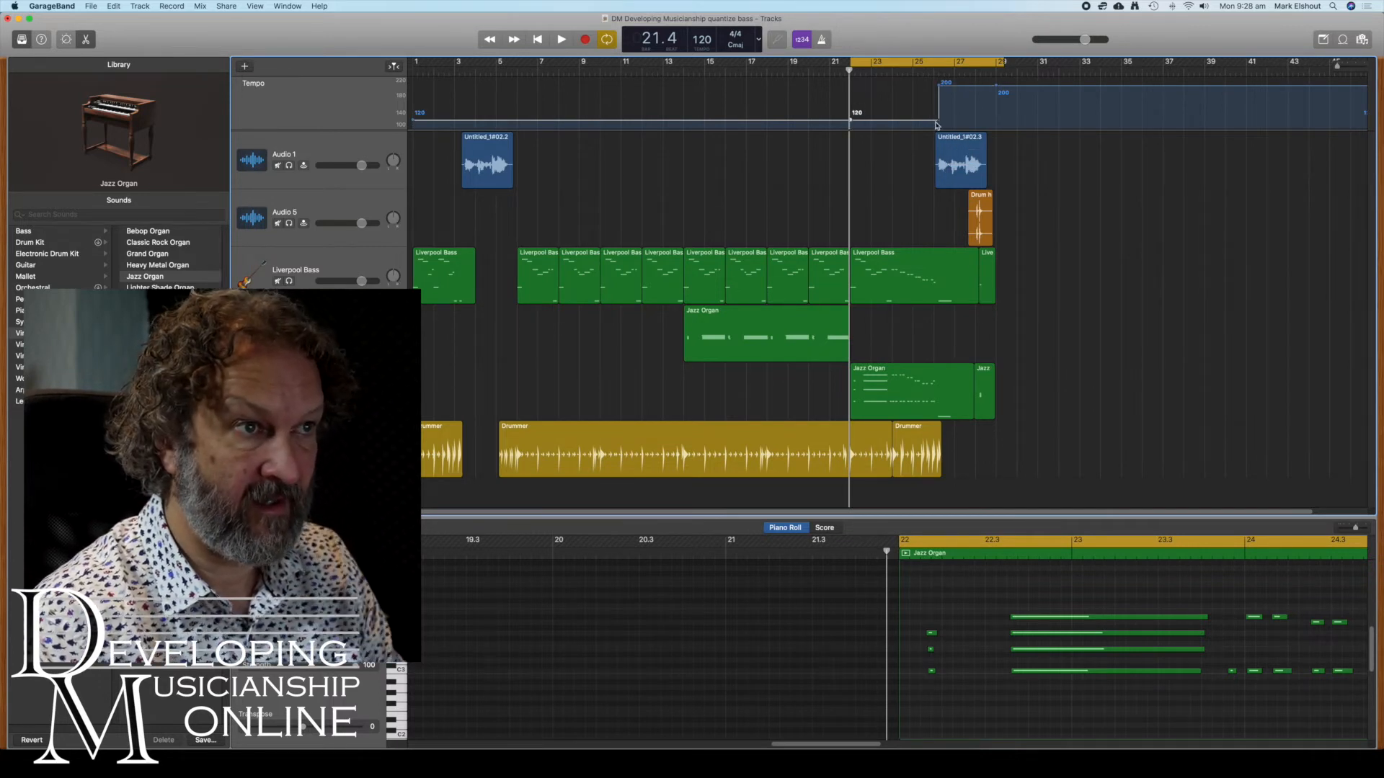
left_click_drag(939, 125, 918, 115)
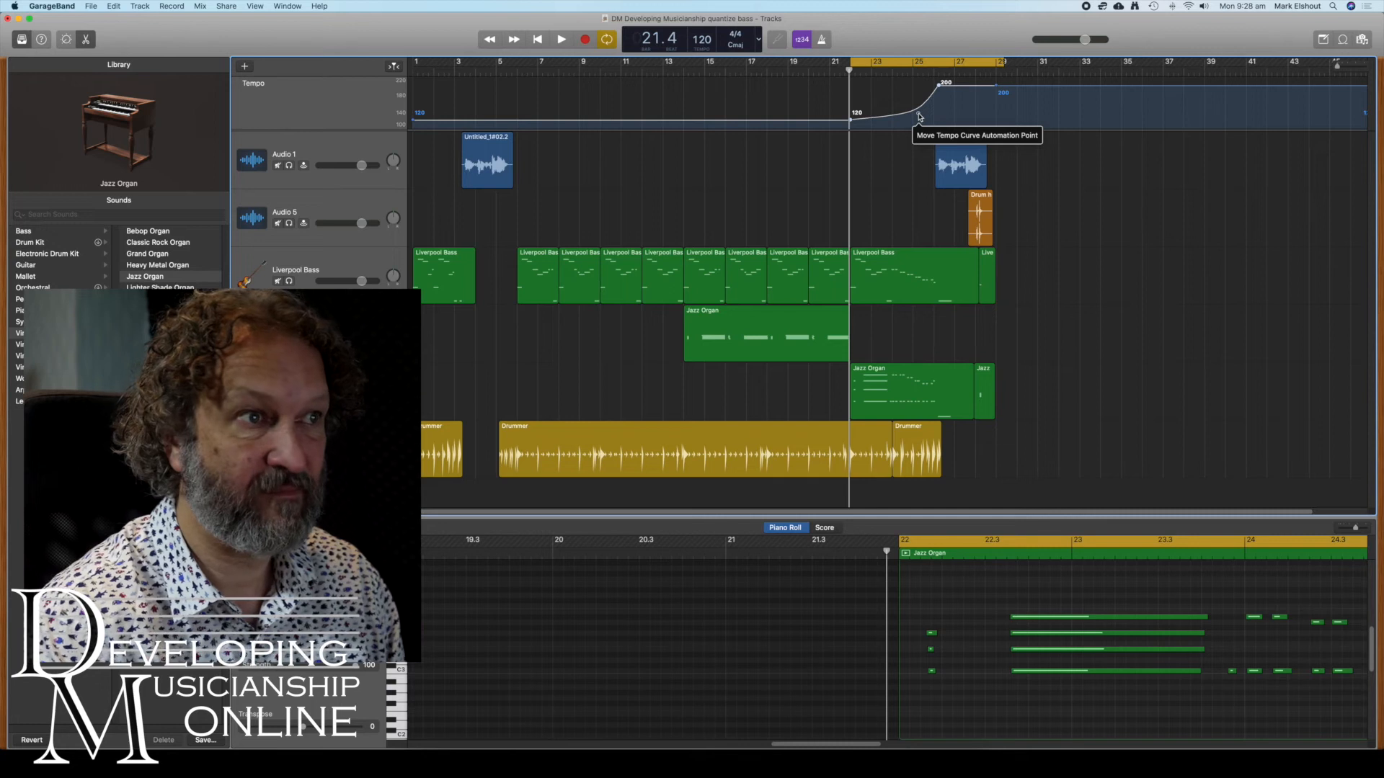
left_click_drag(919, 116, 916, 118)
Extend the cycle back to bar 18 to audition the acceleration, and reshape its curve to rise steeply just after bar 22.
left_click_drag(848, 62, 766, 65)
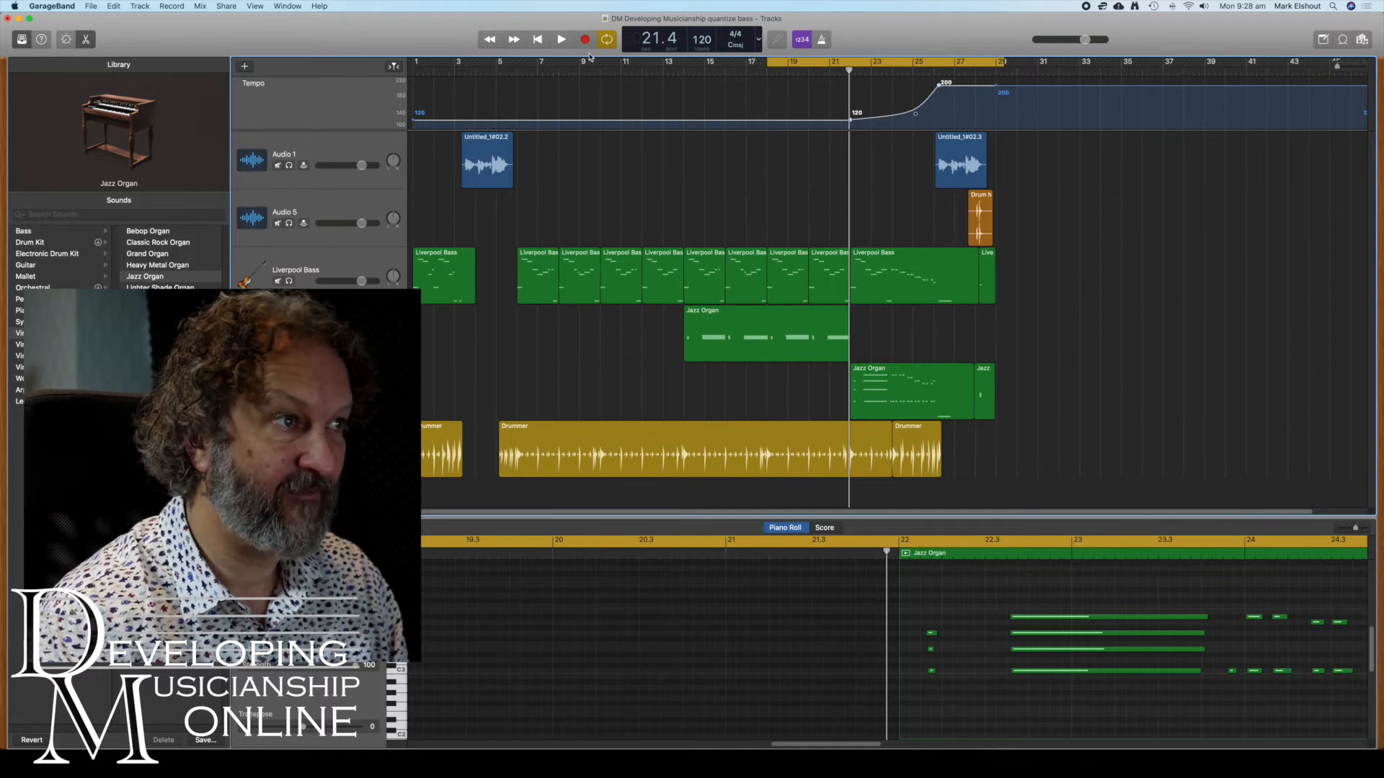
left_click(560, 41)
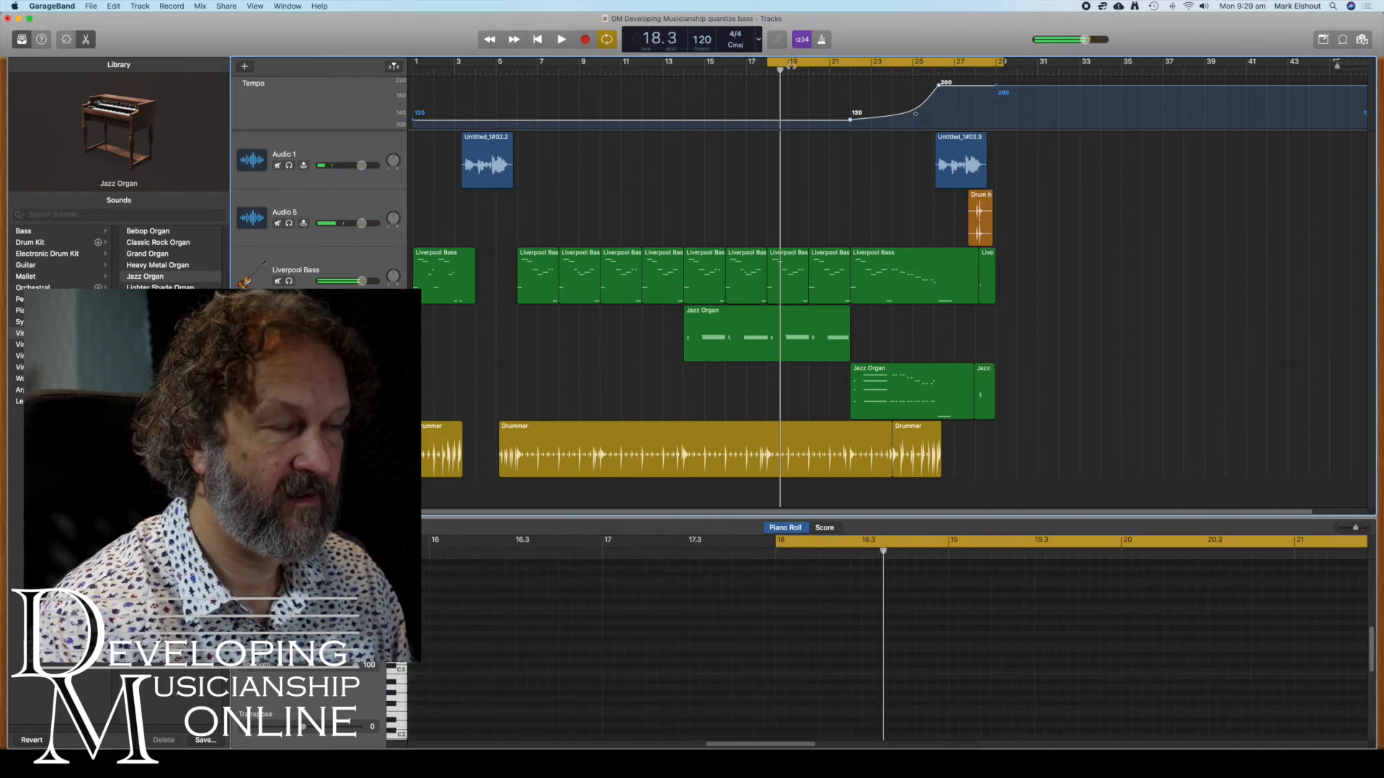
left_click_drag(915, 116, 879, 87)
left_click(561, 39)
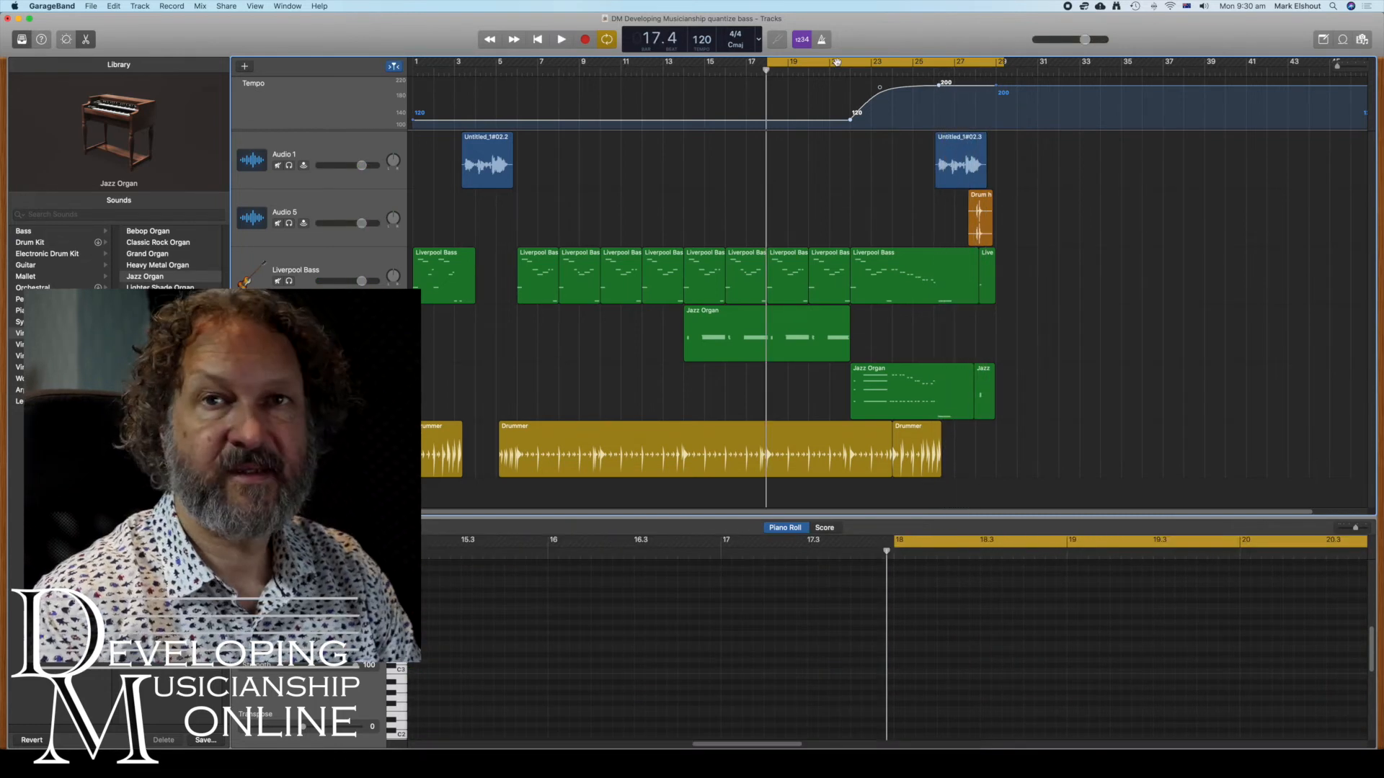
Move the cycle range to the start of the song and add two 120 tempo points on either side of bar 6.
left_click_drag(829, 63, 370, 66)
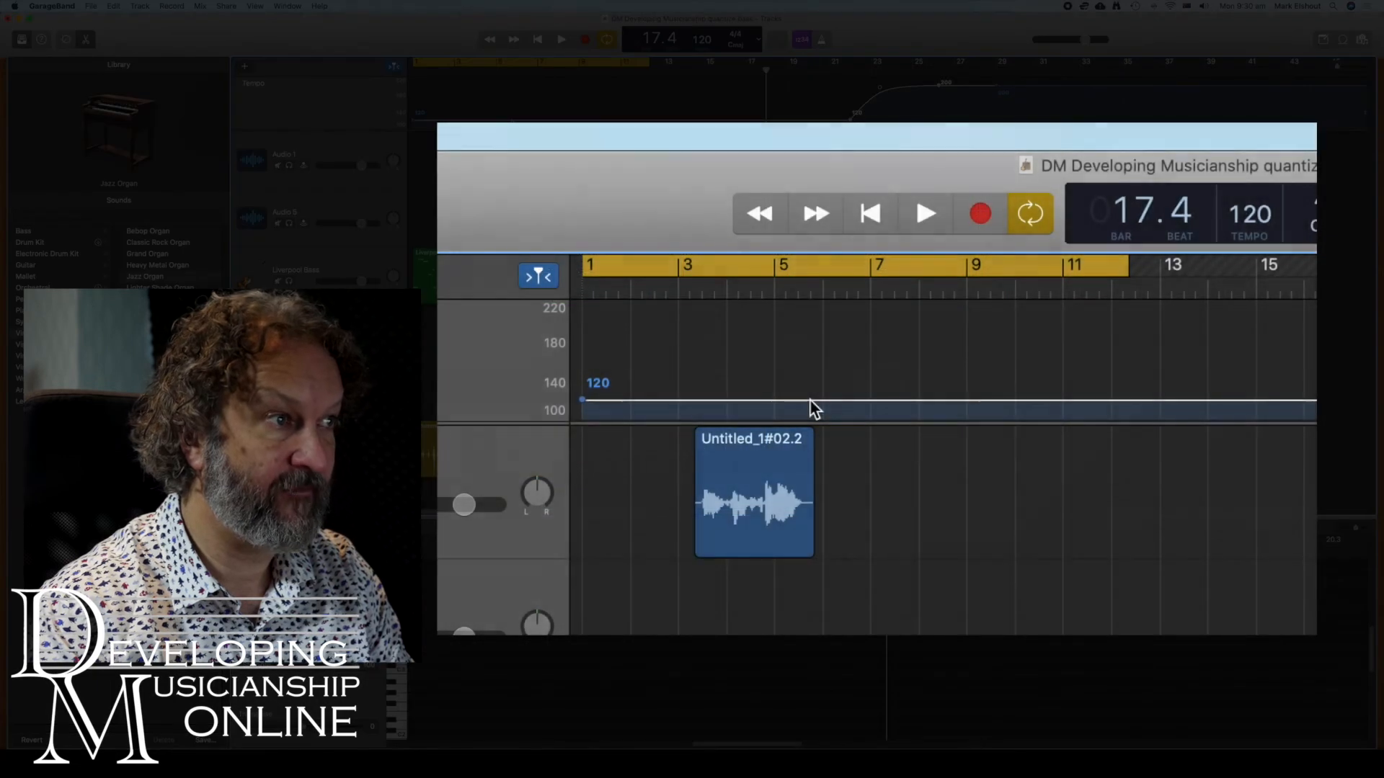
left_click(511, 121)
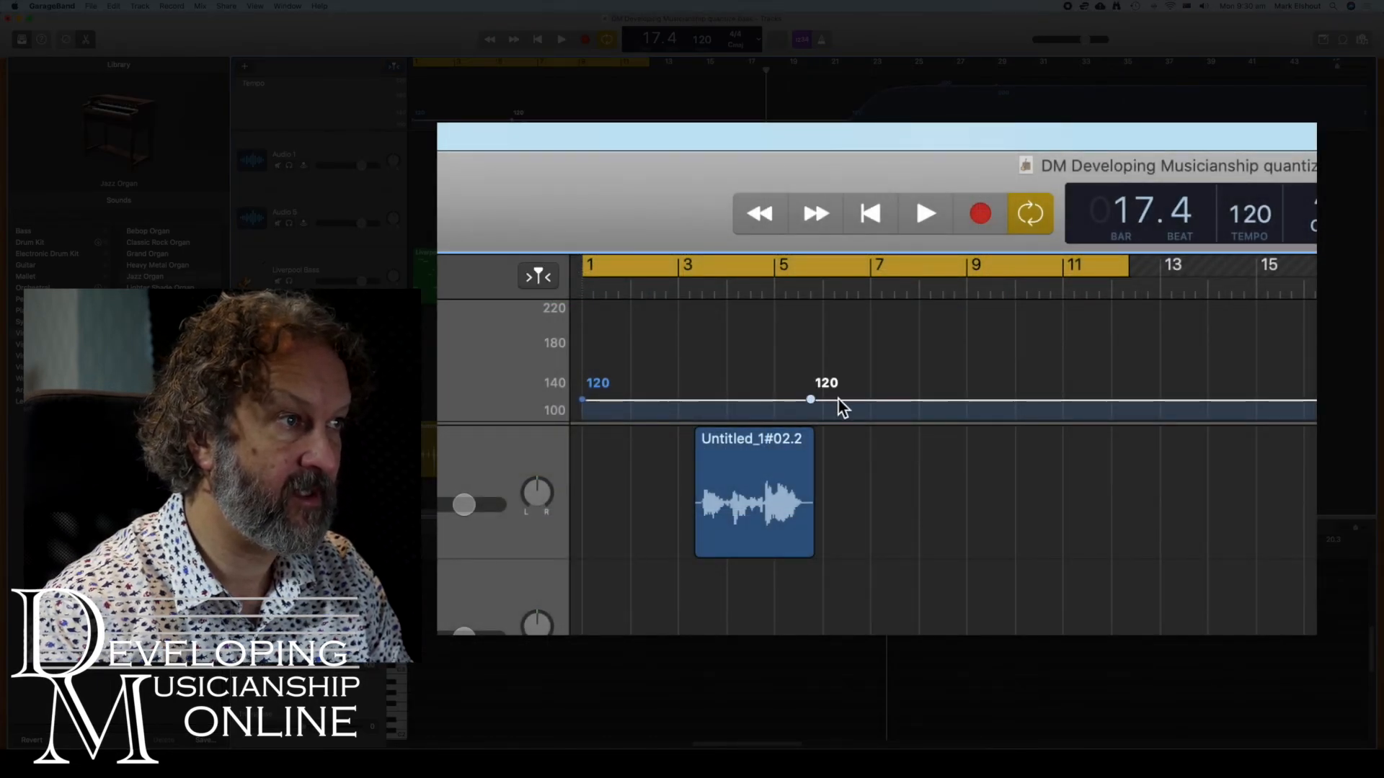
left_click(843, 401)
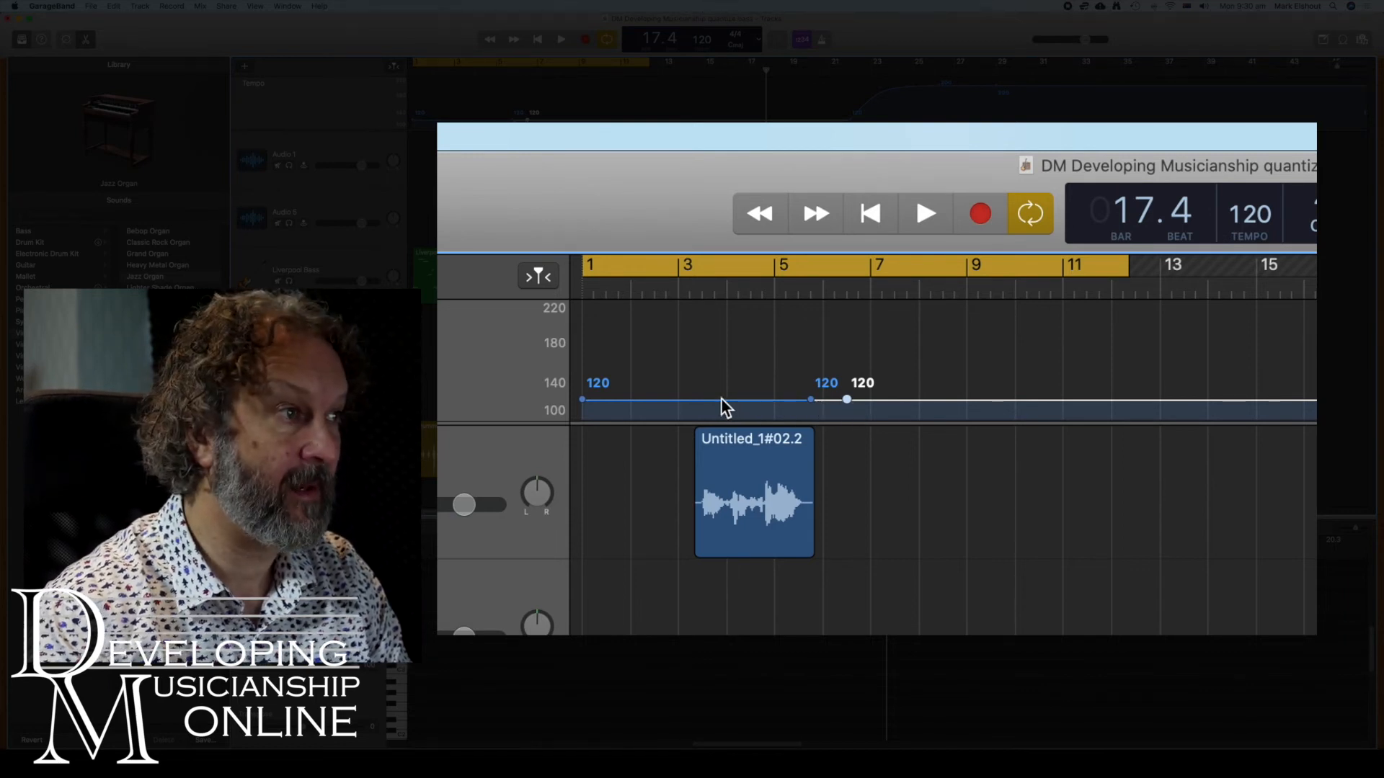
Raise the opening tempo to 200 with a curve down to 120 near bar 6, and move the second 120 point between bars 8 and 9.
left_click_drag(720, 401, 716, 299)
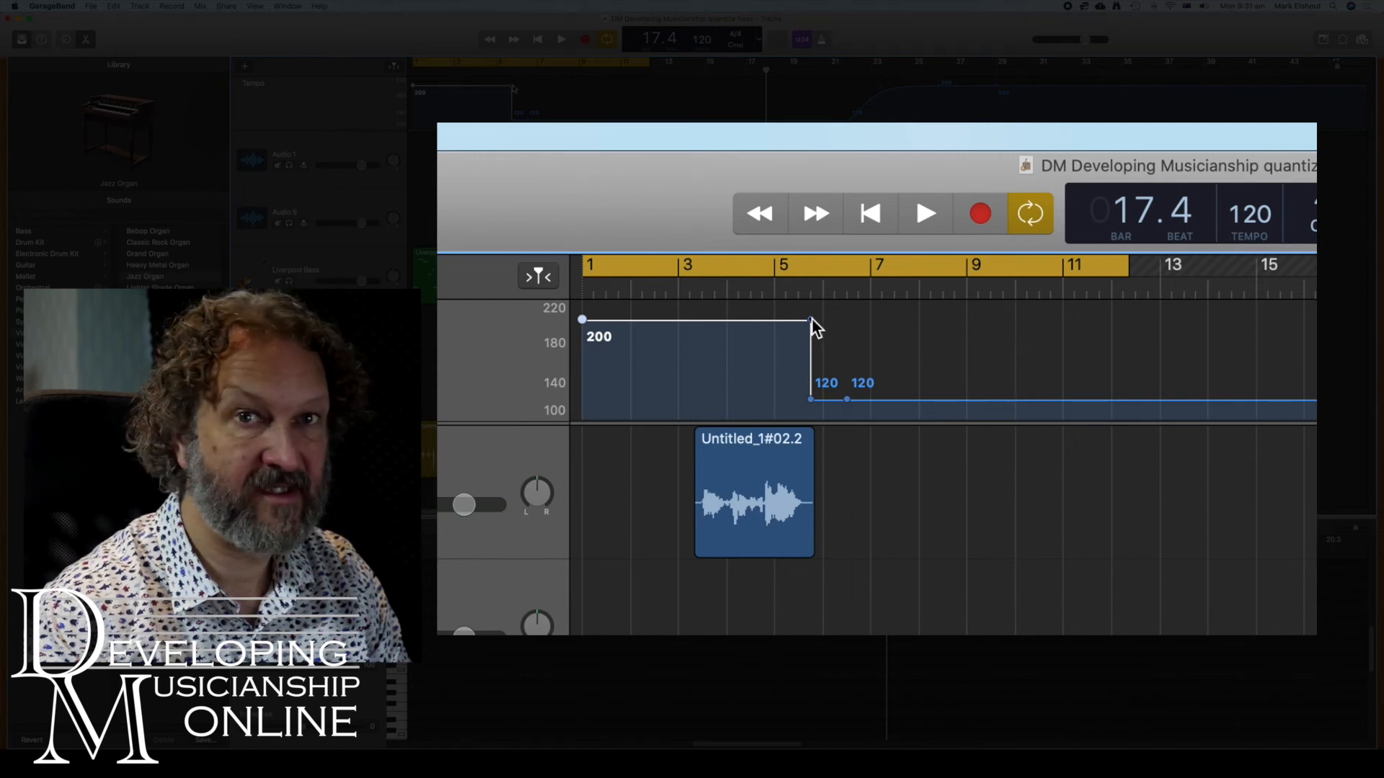
left_click_drag(812, 319, 719, 319)
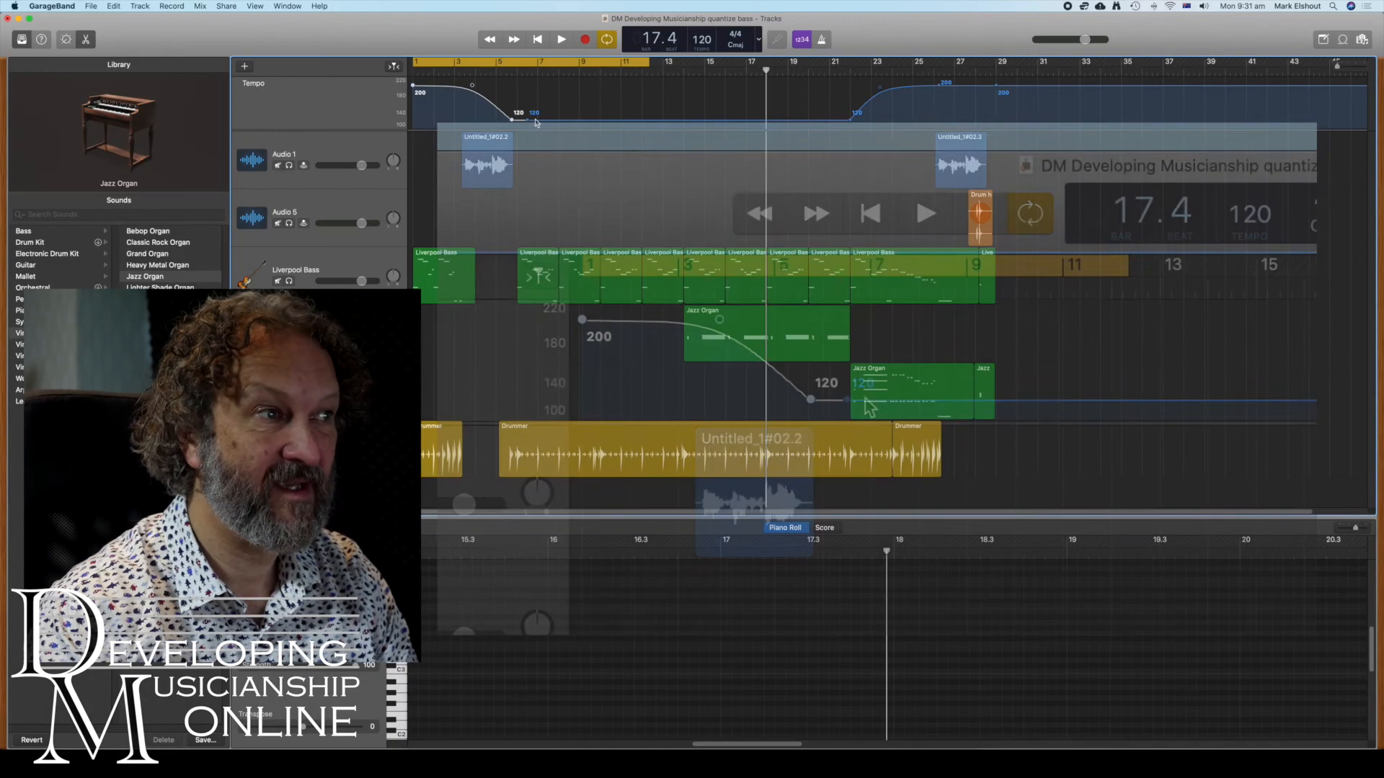
left_click_drag(529, 121, 574, 124)
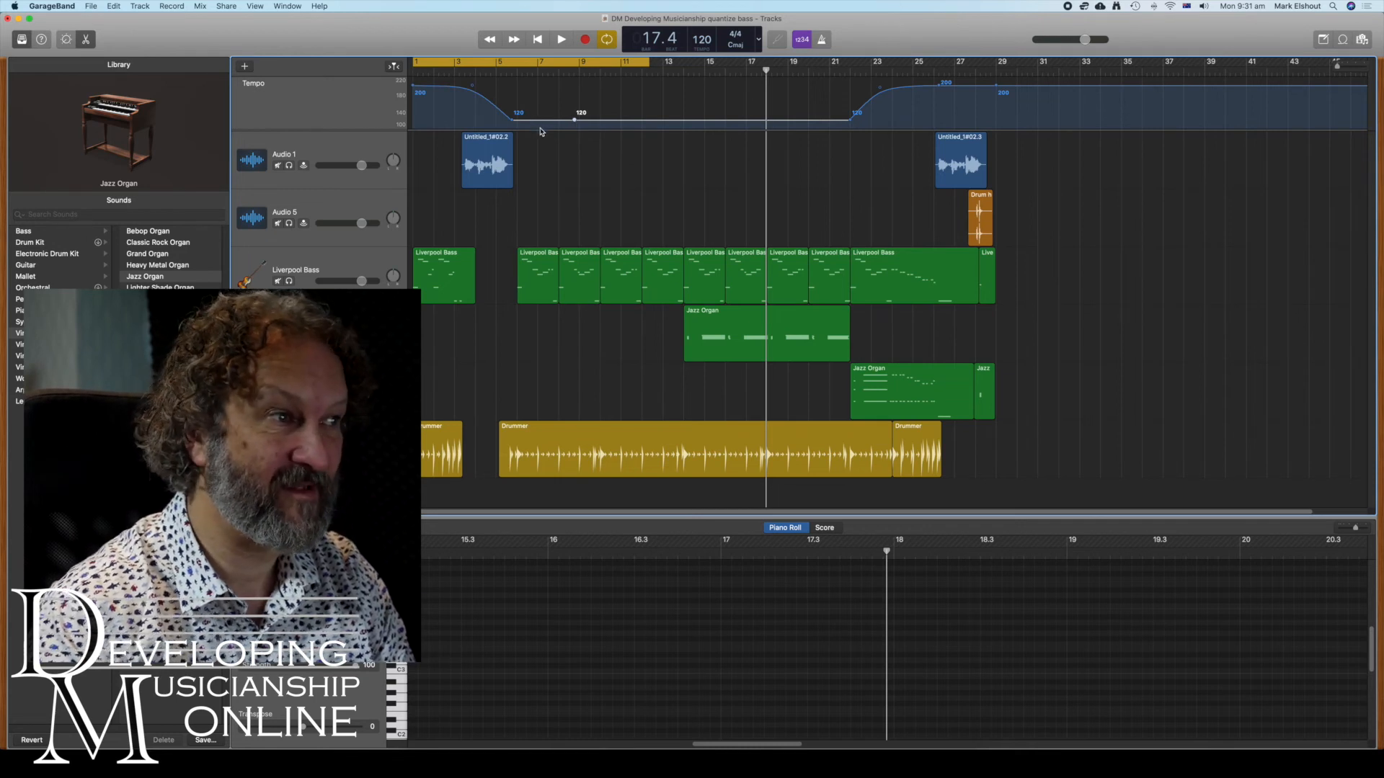
Play bars 1 to 8 to hear the opening slowdown.
left_click(563, 40)
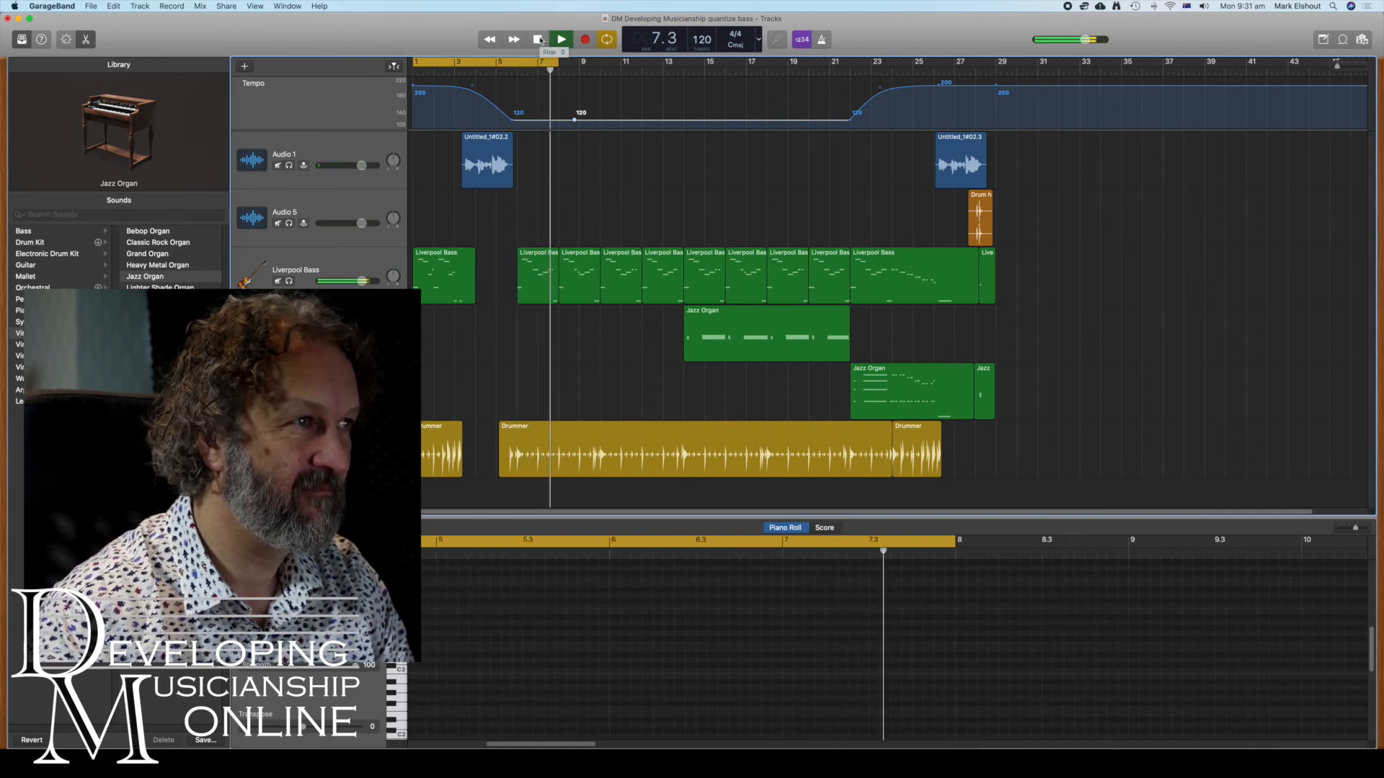
left_click(539, 39)
Reshape the opening slowdown curve so the tempo drops steeply before bar 4, and play bars 1 to 8.
left_click_drag(471, 85, 465, 120)
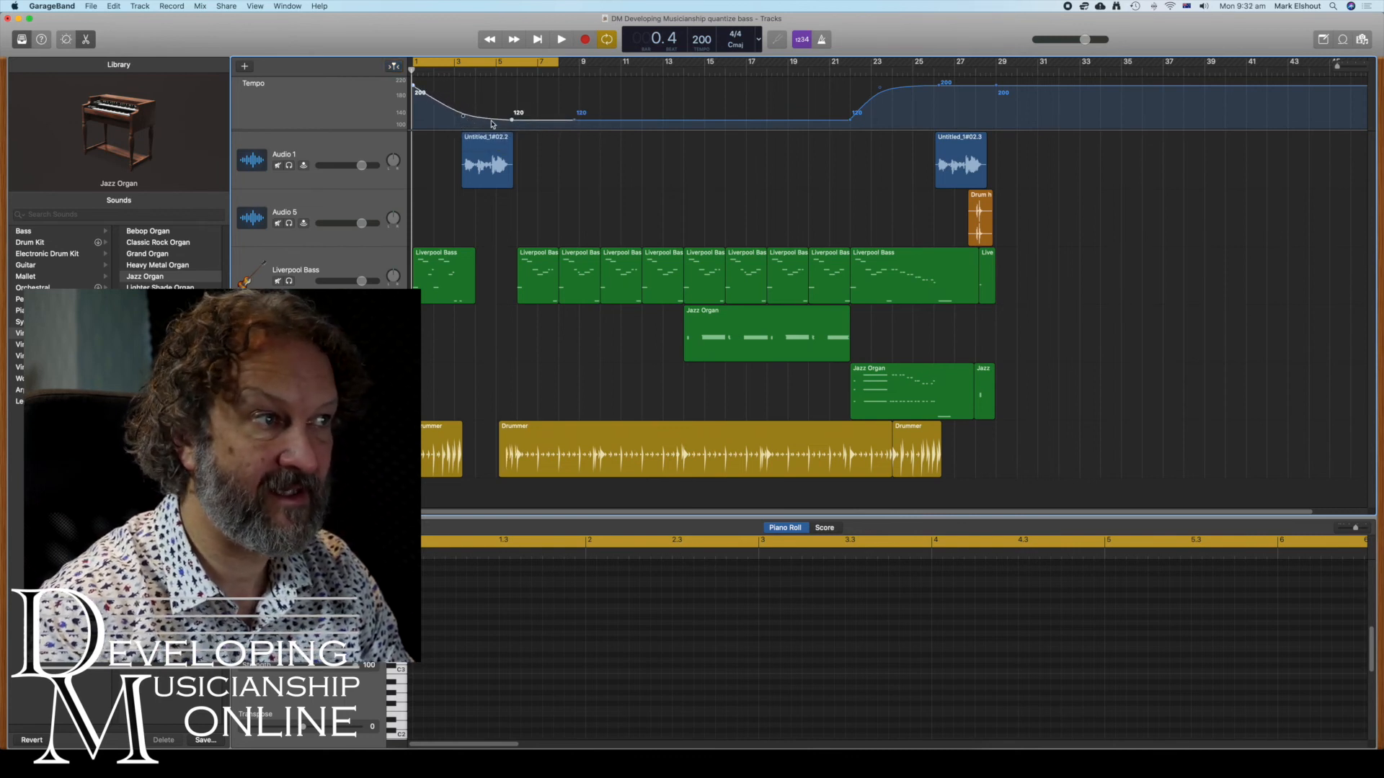
left_click(562, 39)
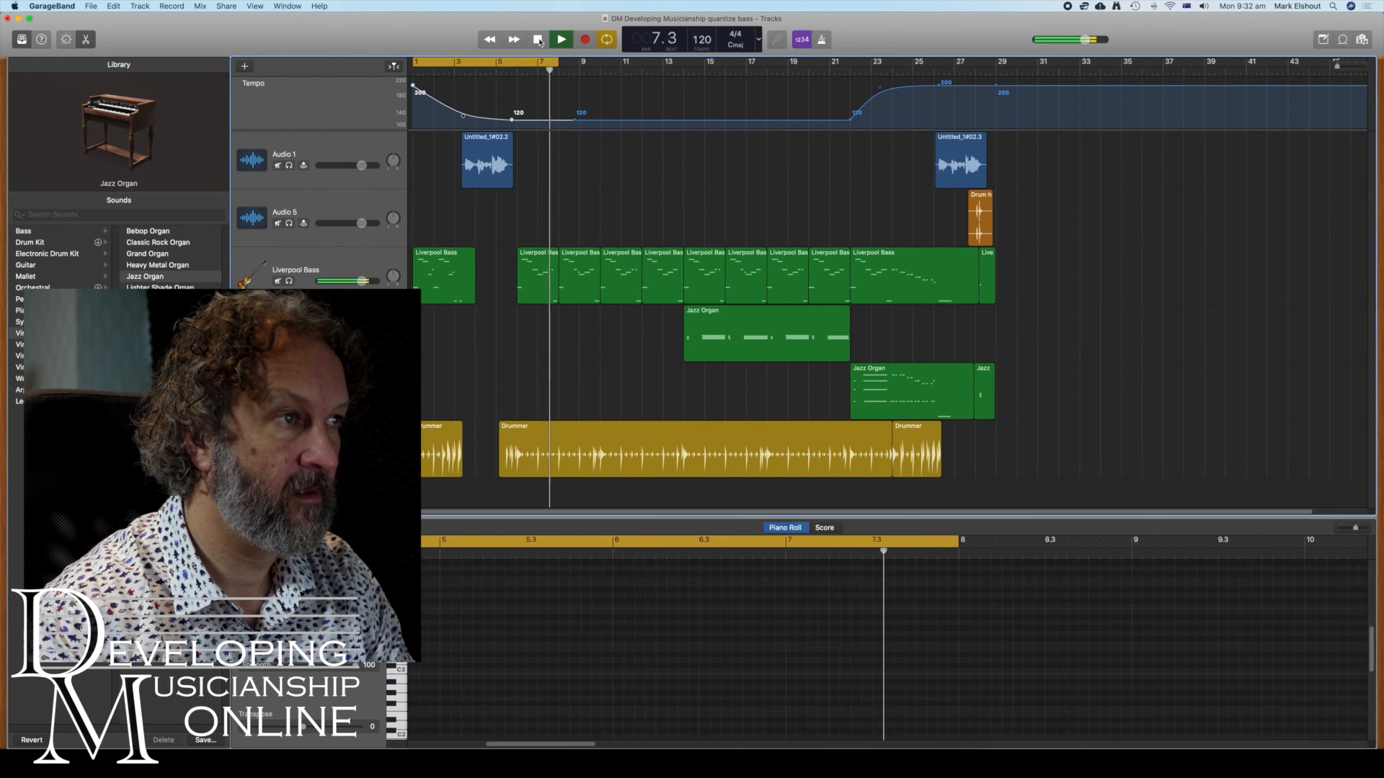
left_click(539, 41)
left_click(539, 41)
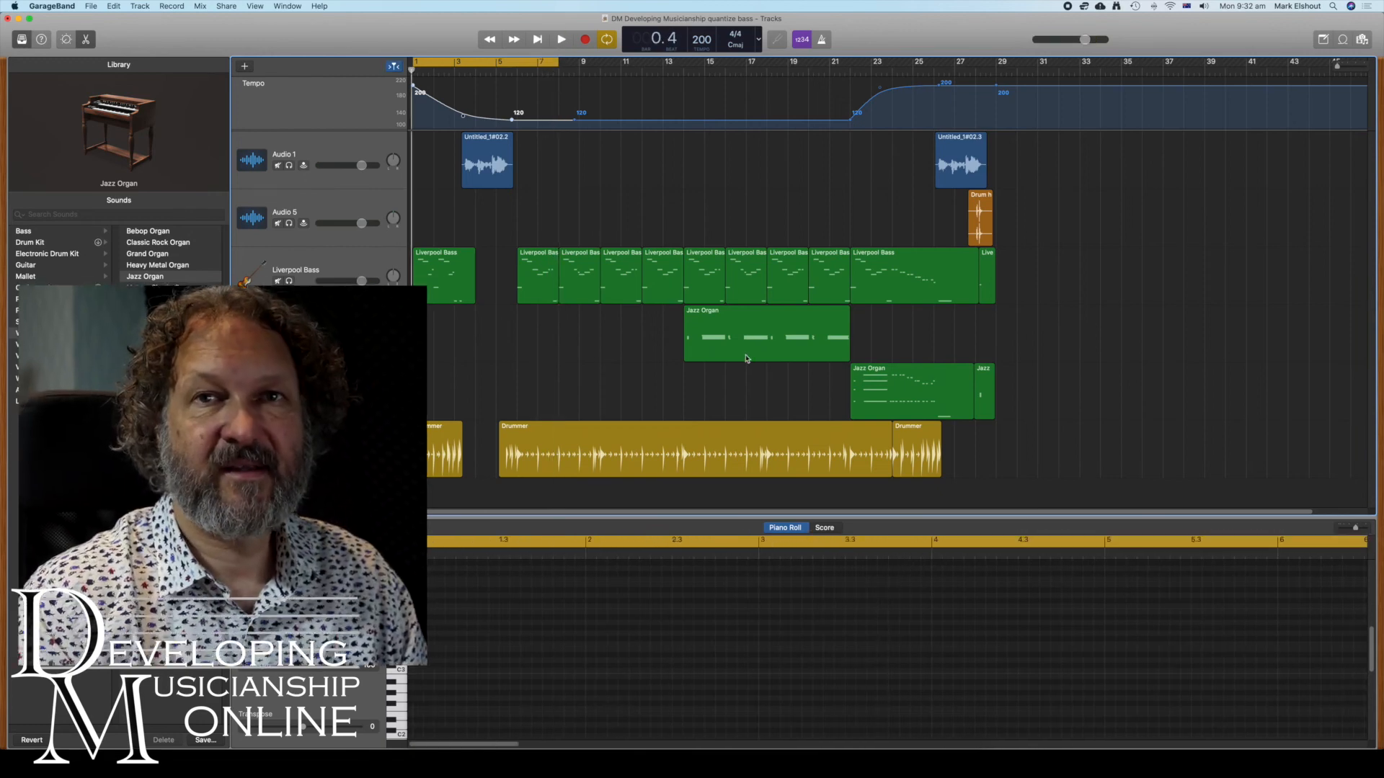